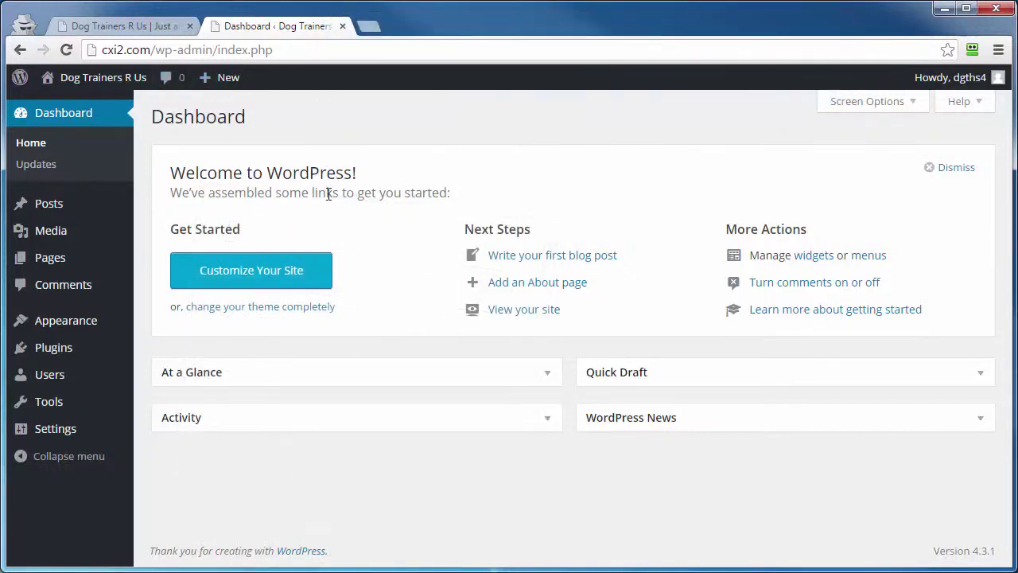
# - Create a new post titled "Setting Up A WordPress Membership Site" and accept its permalink slug
pyautogui.moveTo(50, 206)
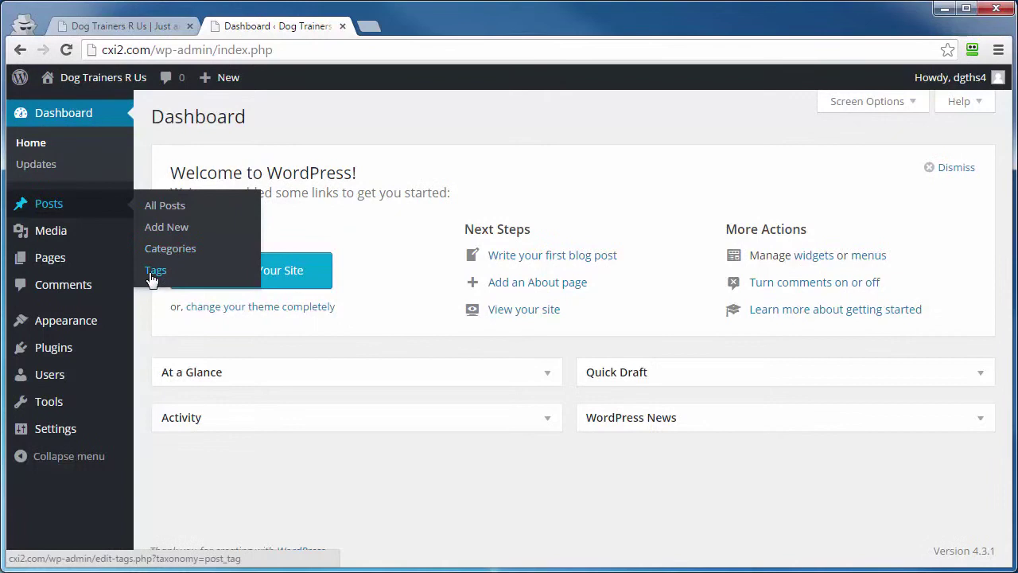
pyautogui.click(157, 233)
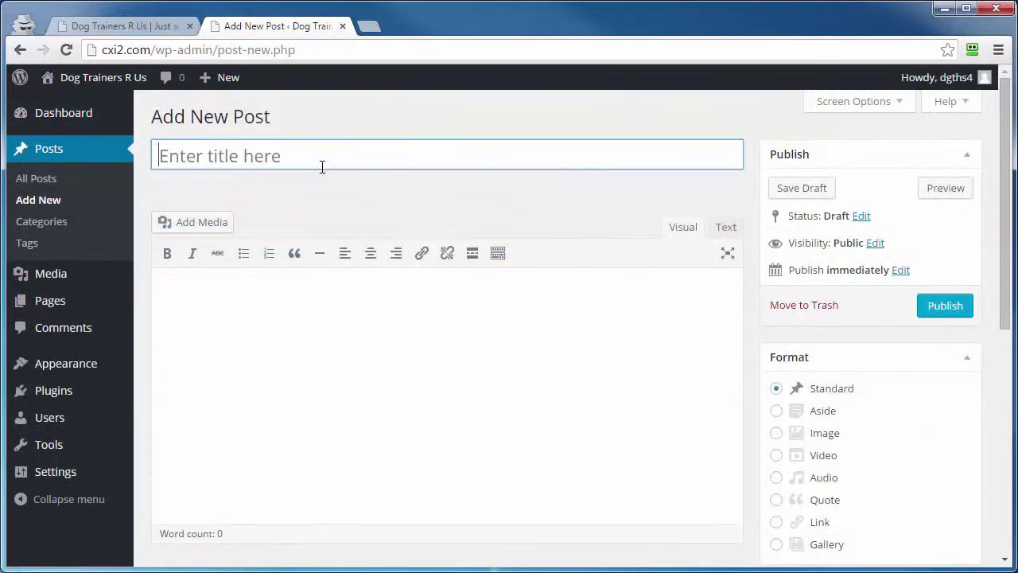
pyautogui.moveTo(228, 81)
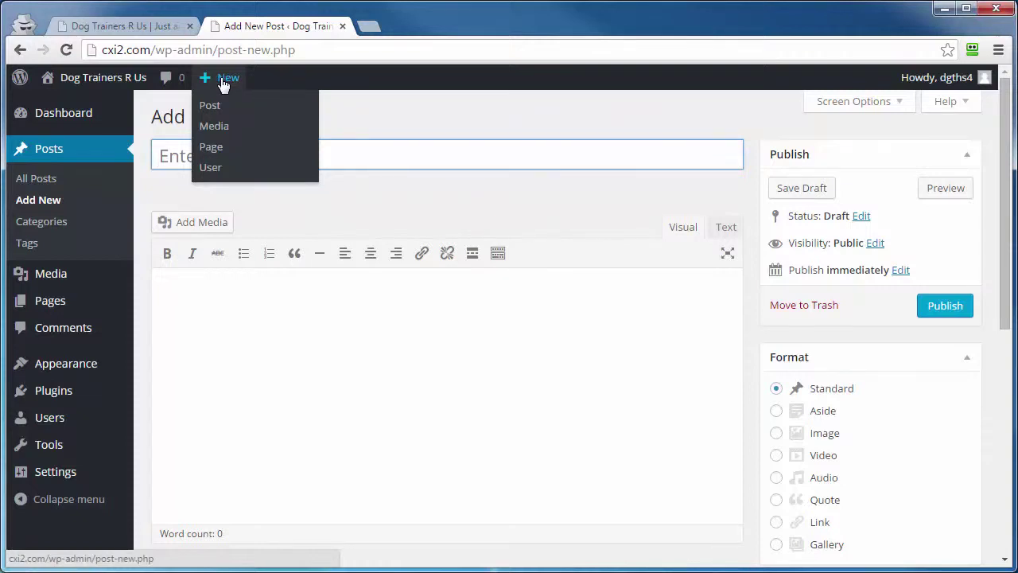
pyautogui.click(327, 107)
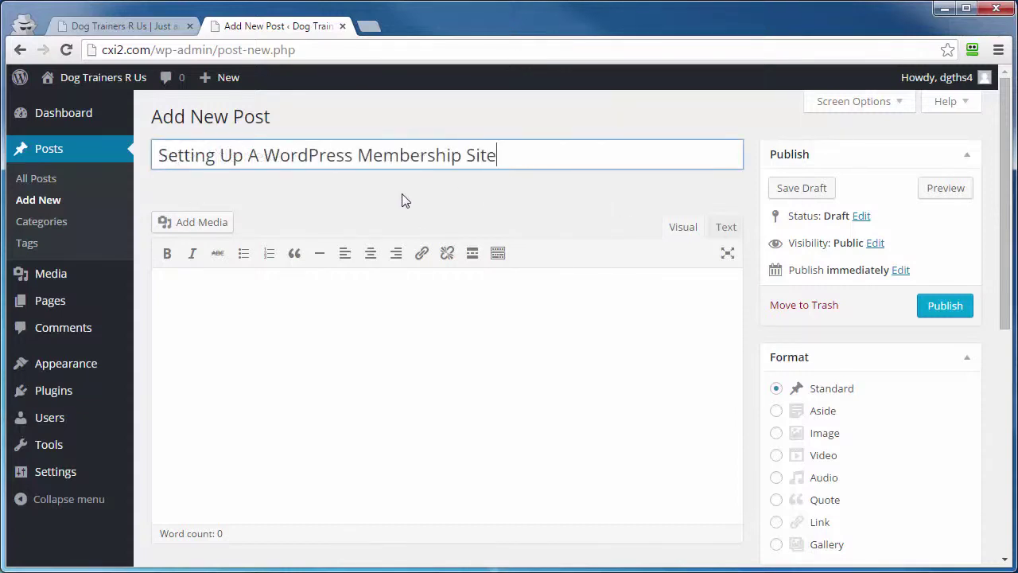
pyautogui.click(256, 206)
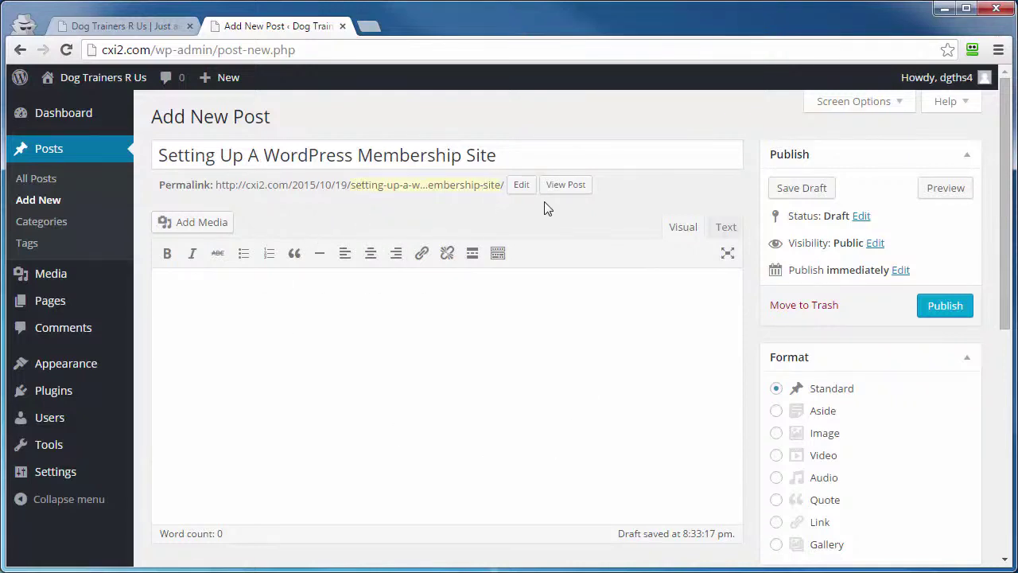
pyautogui.click(521, 186)
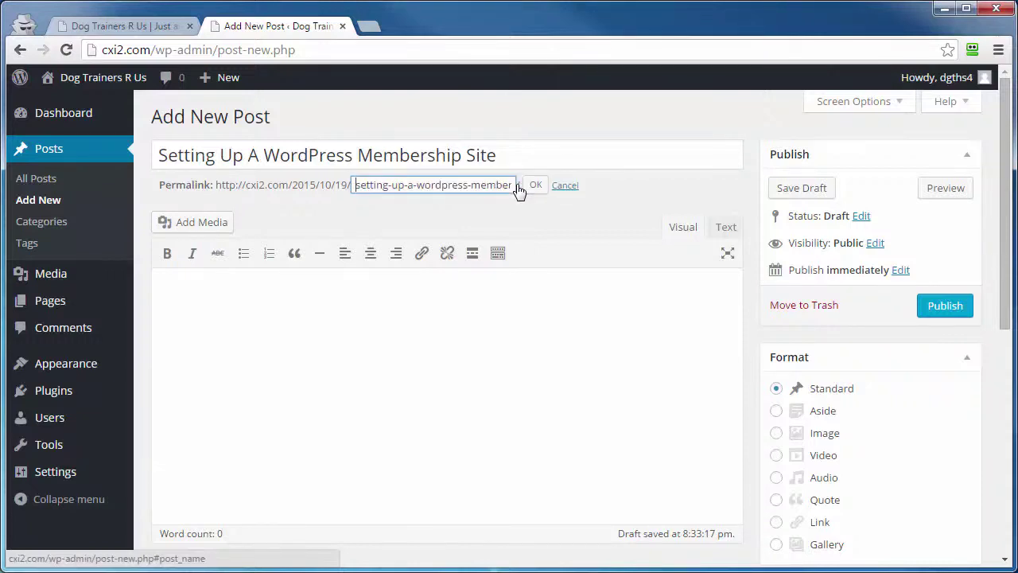
pyautogui.click(536, 186)
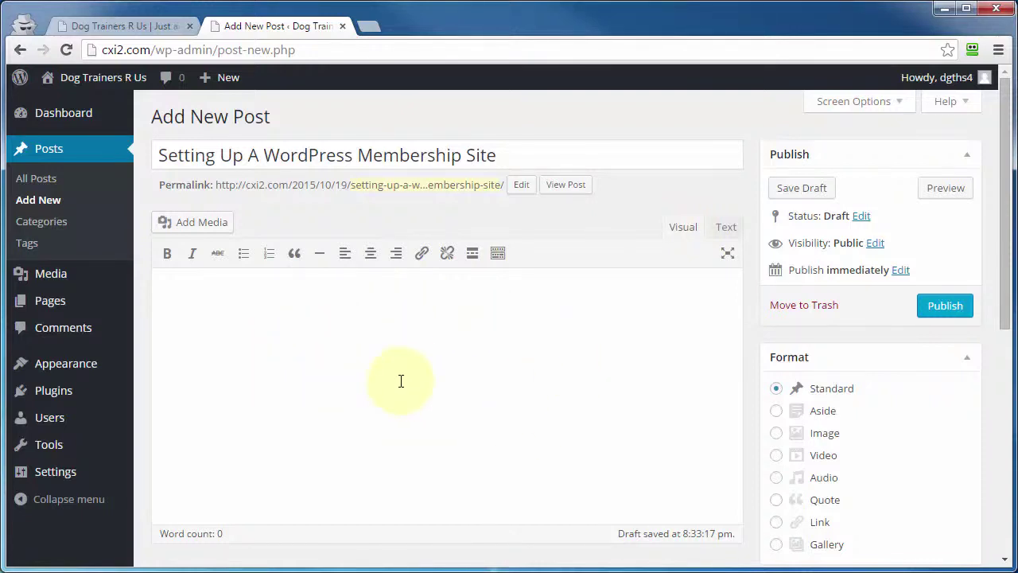
# - Compare the post editor's Visual and Text modes, and show the second row of formatting tools in Visual mode
pyautogui.click(727, 233)
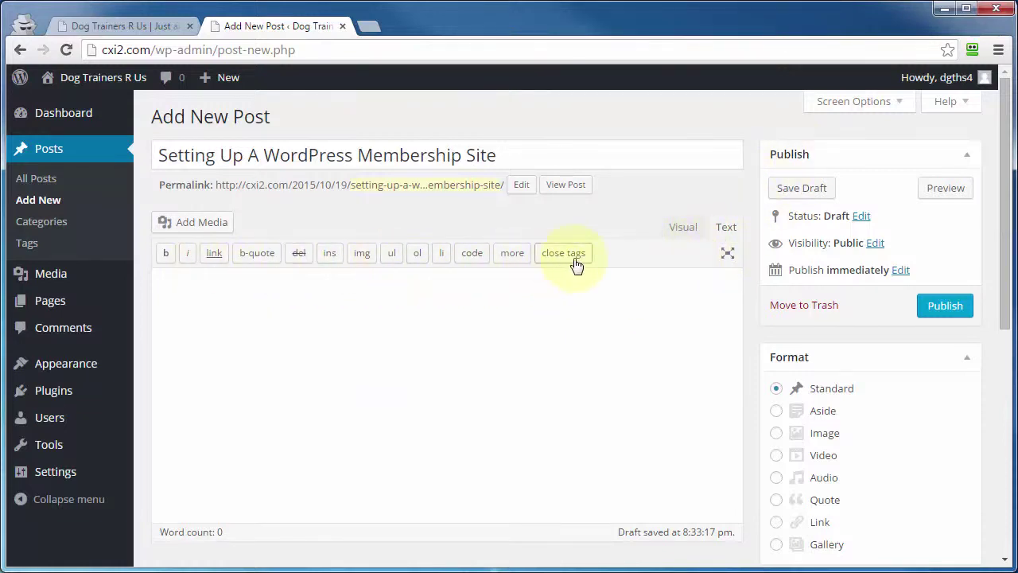
pyautogui.click(677, 233)
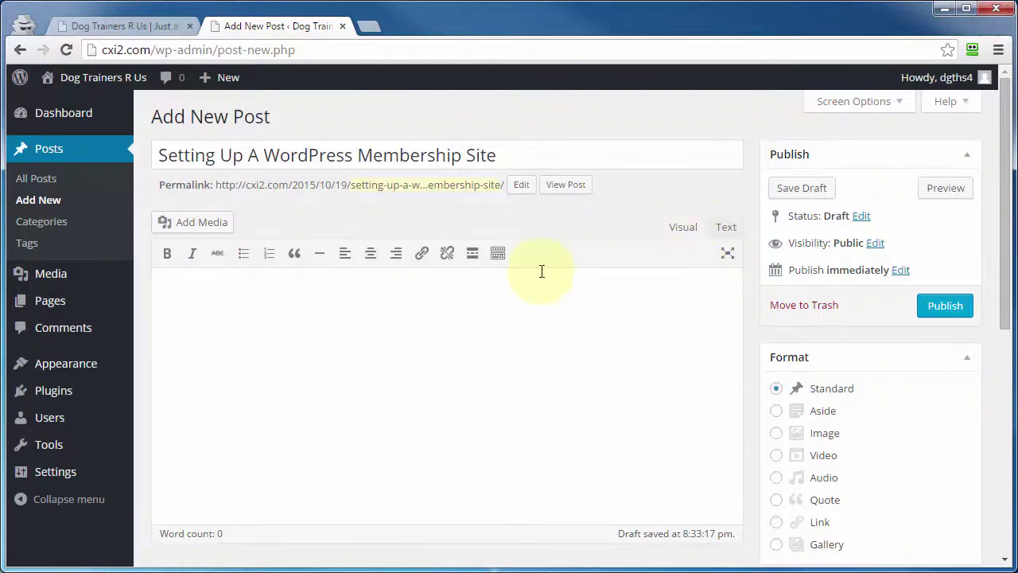
pyautogui.click(498, 255)
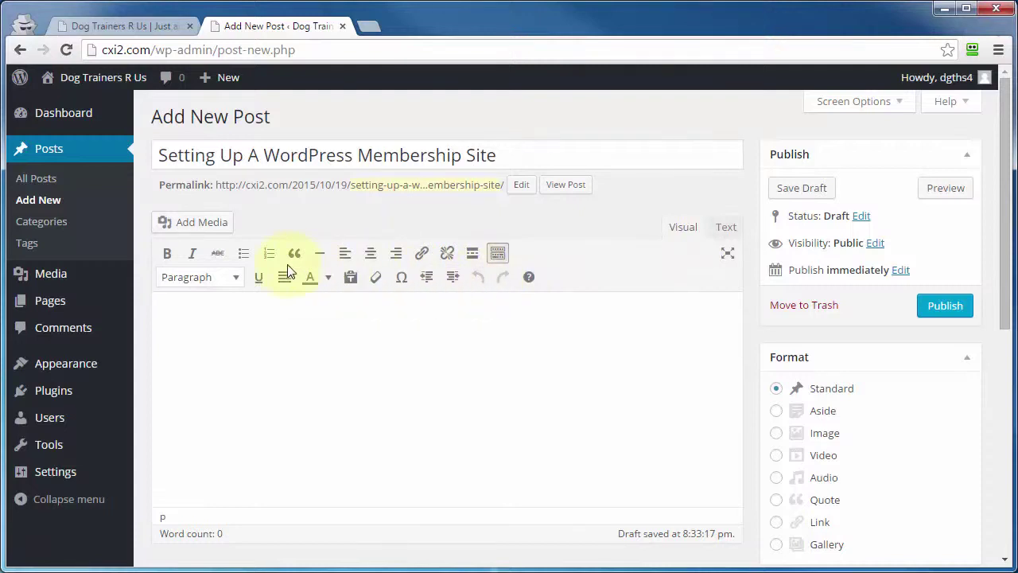
pyautogui.click(726, 228)
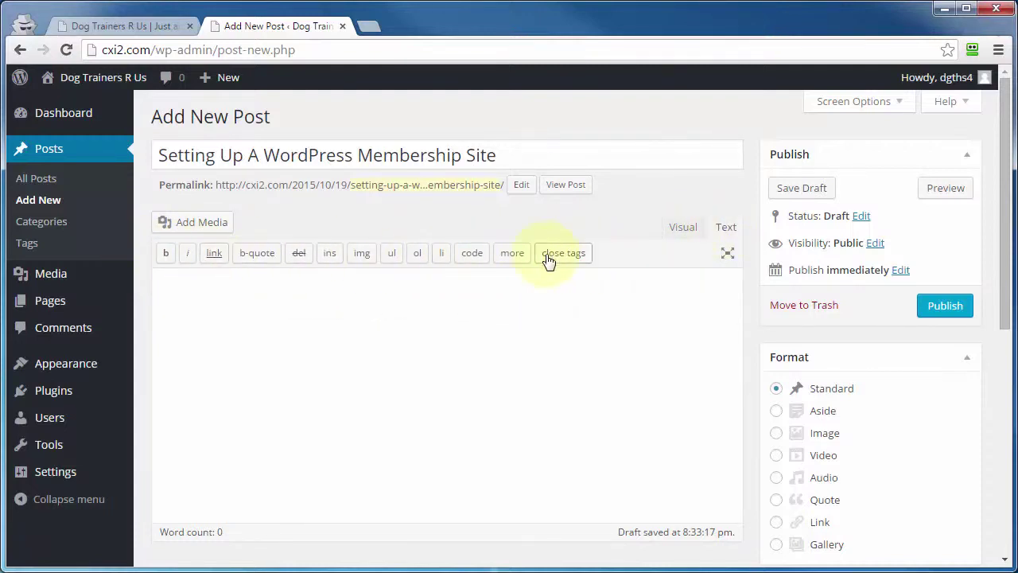
pyautogui.click(679, 233)
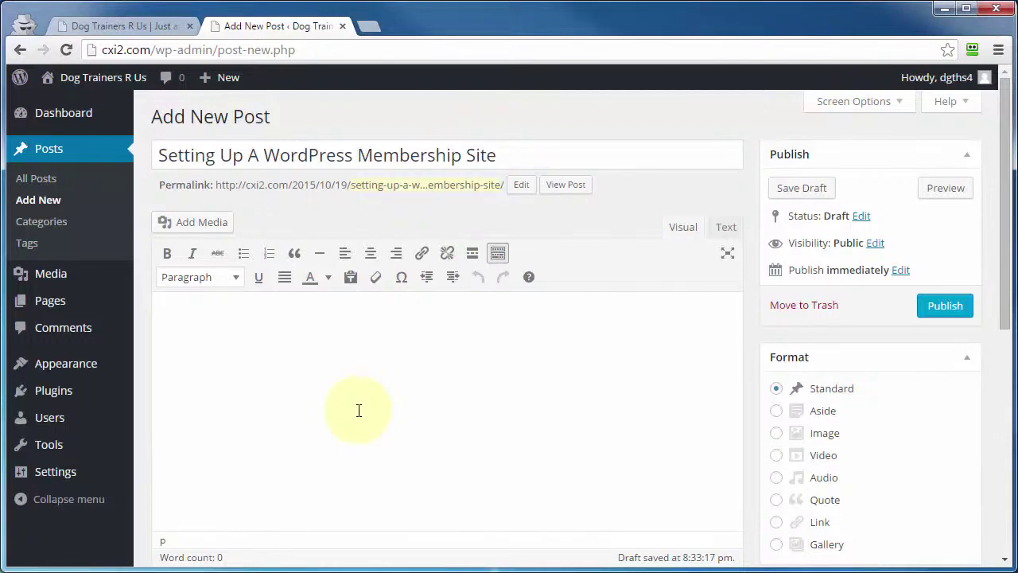
# - Copy the first three body paragraphs of the article in Microsoft Word and return to the post's empty body in the browser
pyautogui.moveTo(1017, 159); pyautogui.dragTo(740, 77)
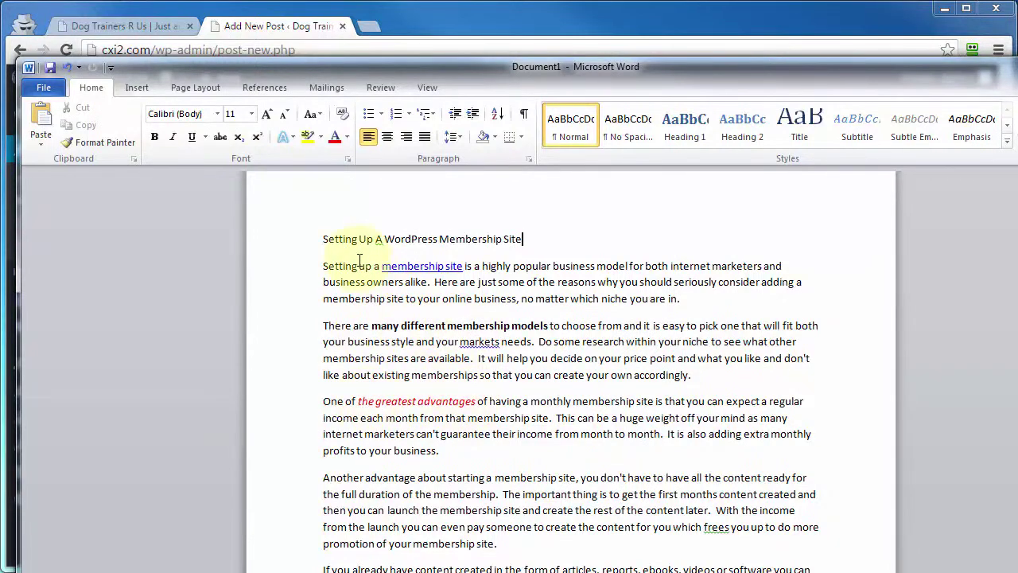
pyautogui.moveTo(323, 267); pyautogui.dragTo(476, 448)
pyautogui.rightClick(571, 344)
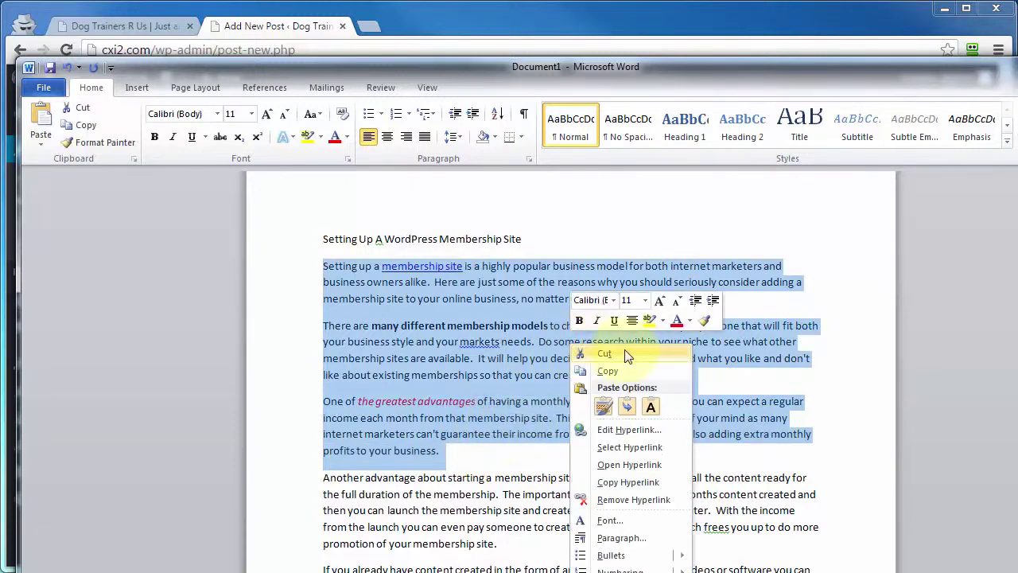
pyautogui.click(607, 369)
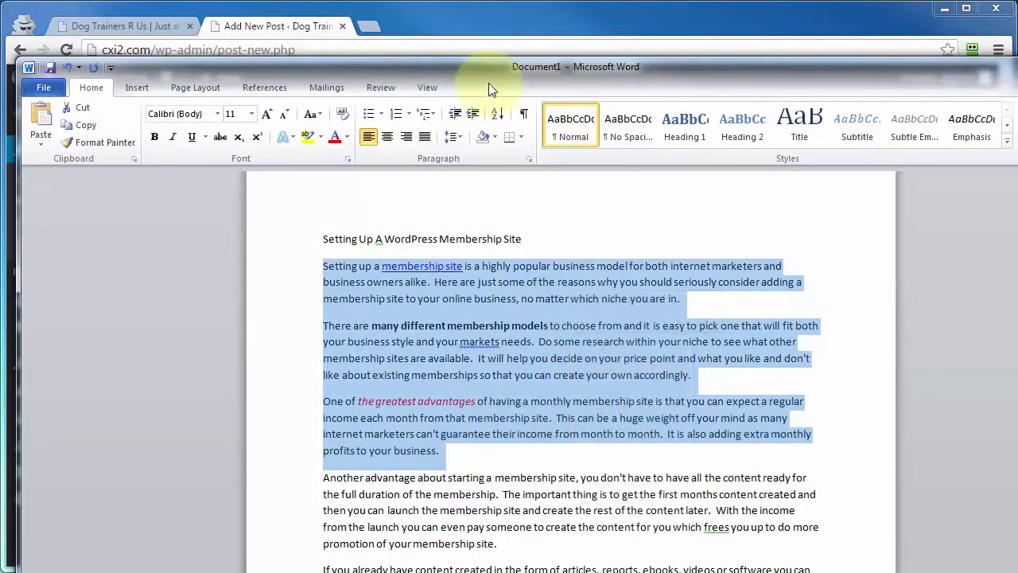
pyautogui.moveTo(488, 83); pyautogui.dragTo(1017, 84)
pyautogui.click(371, 357)
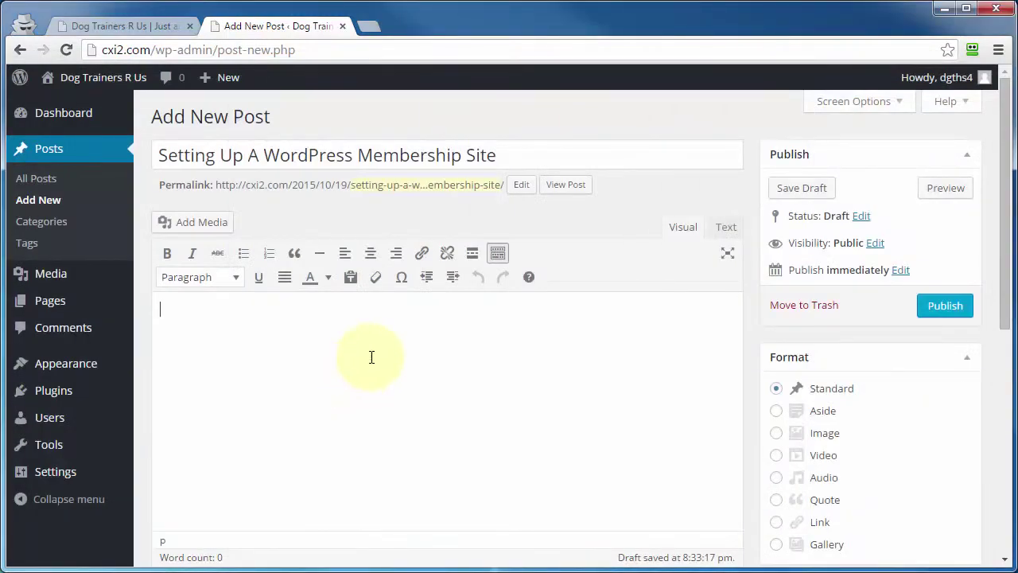
# - Enable pasting as plain text and paste the copied paragraphs into the post body
pyautogui.click(354, 280)
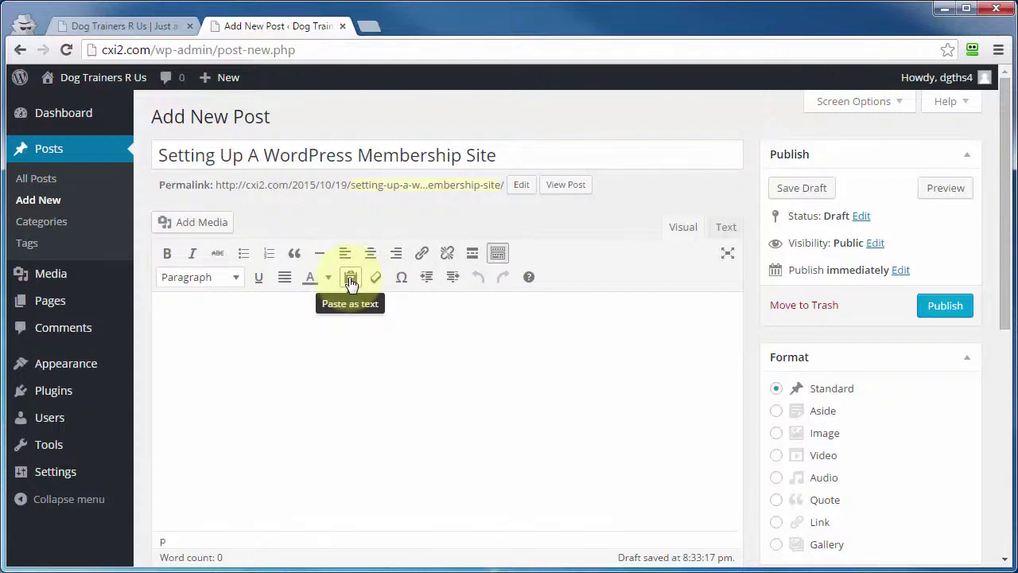
pyautogui.click(351, 283)
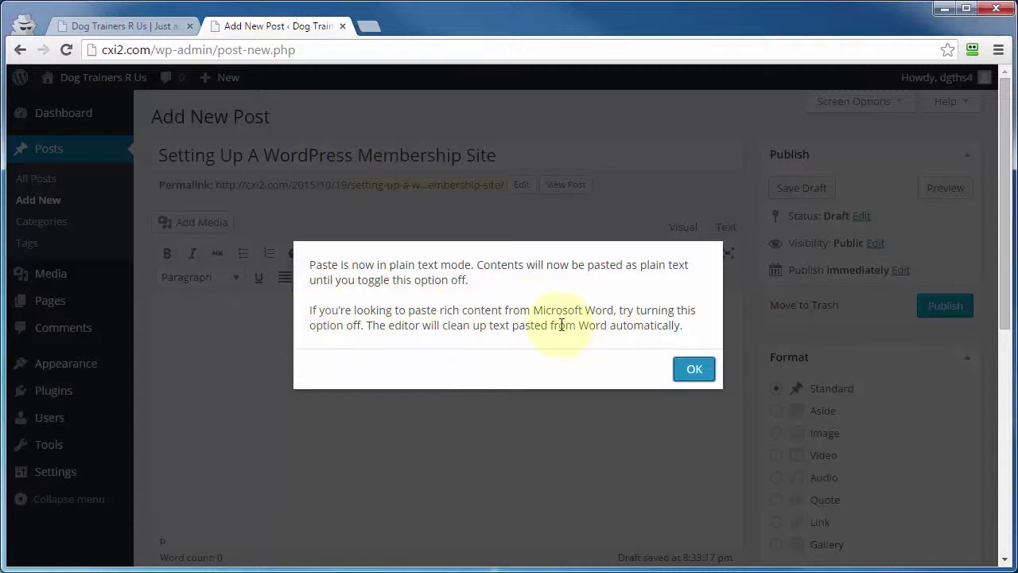
pyautogui.click(700, 372)
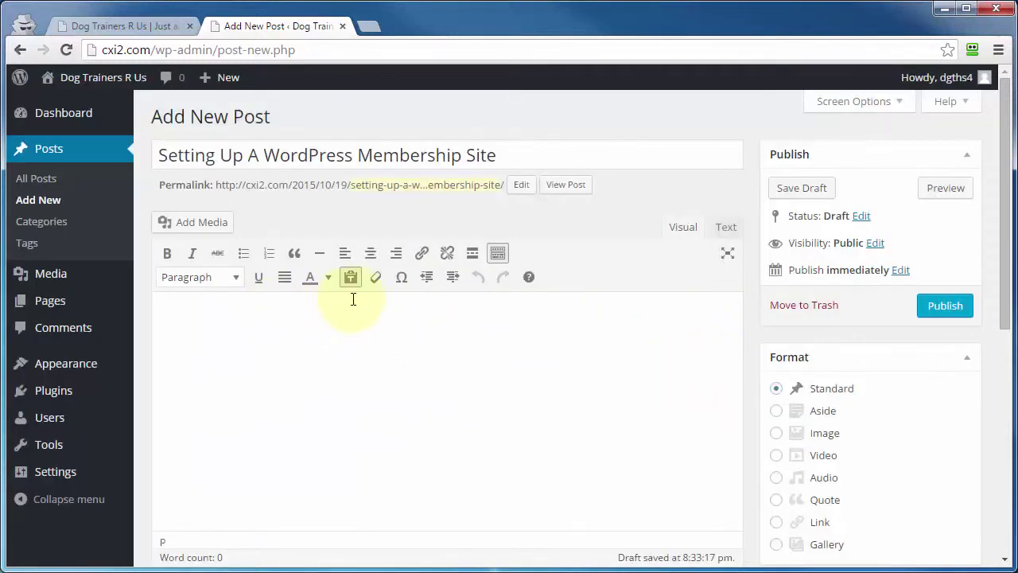
pyautogui.rightClick(191, 314)
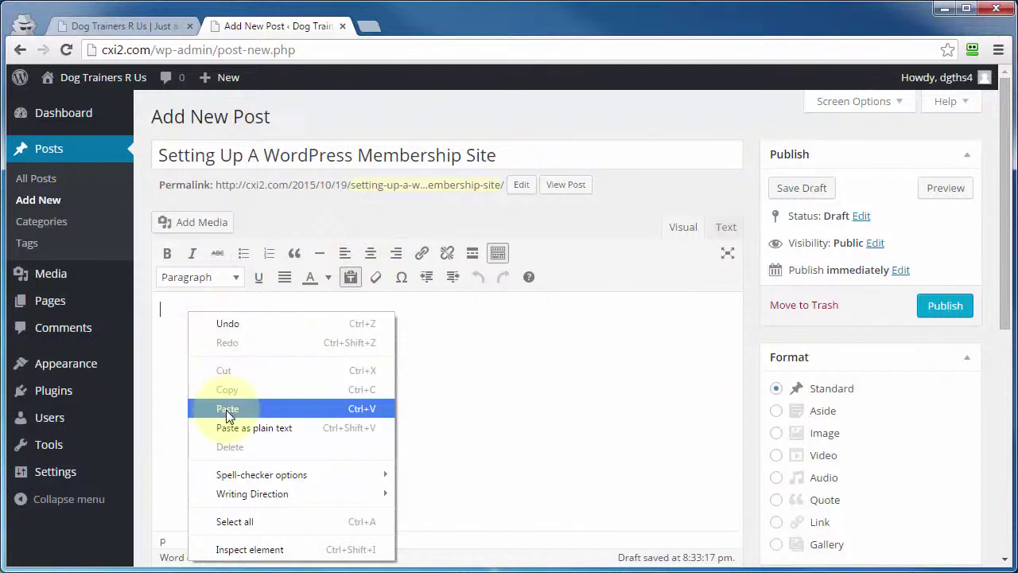
pyautogui.click(208, 409)
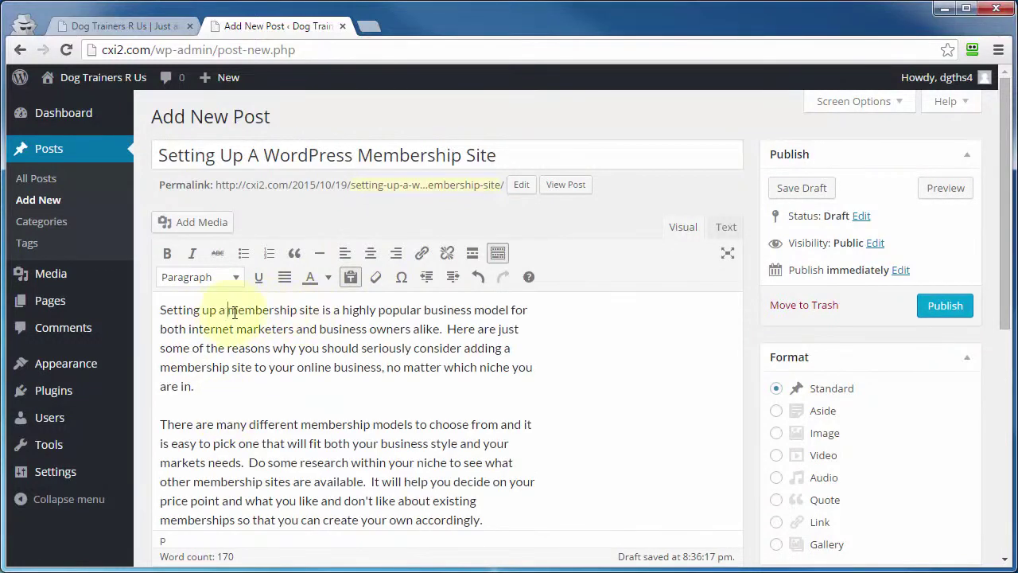
pyautogui.moveTo(228, 311); pyautogui.dragTo(306, 311)
pyautogui.click(302, 311)
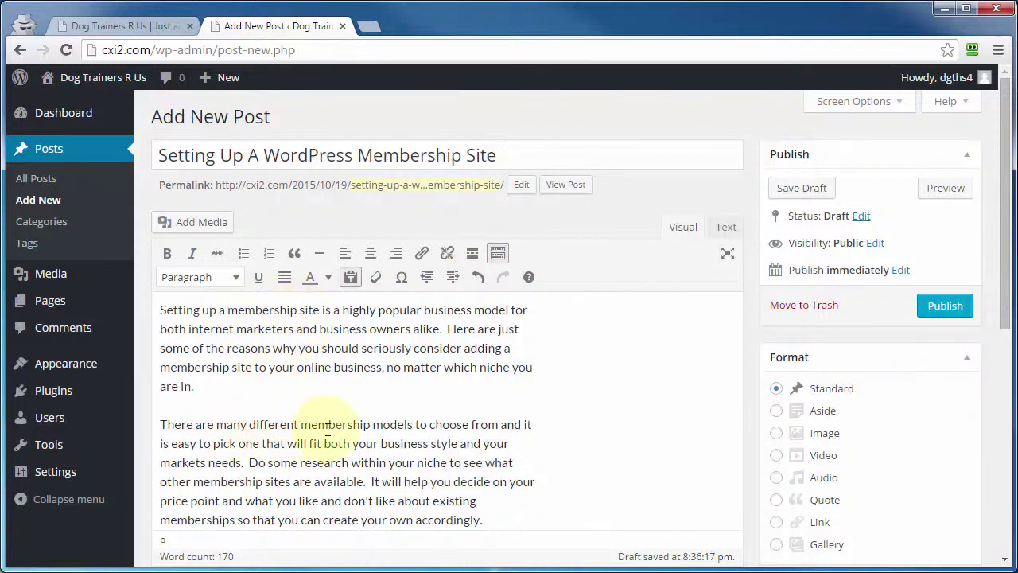
# - Disable plain-text pasting, paste the copied paragraphs with formatting above the existing text, and check their HTML
pyautogui.click(351, 279)
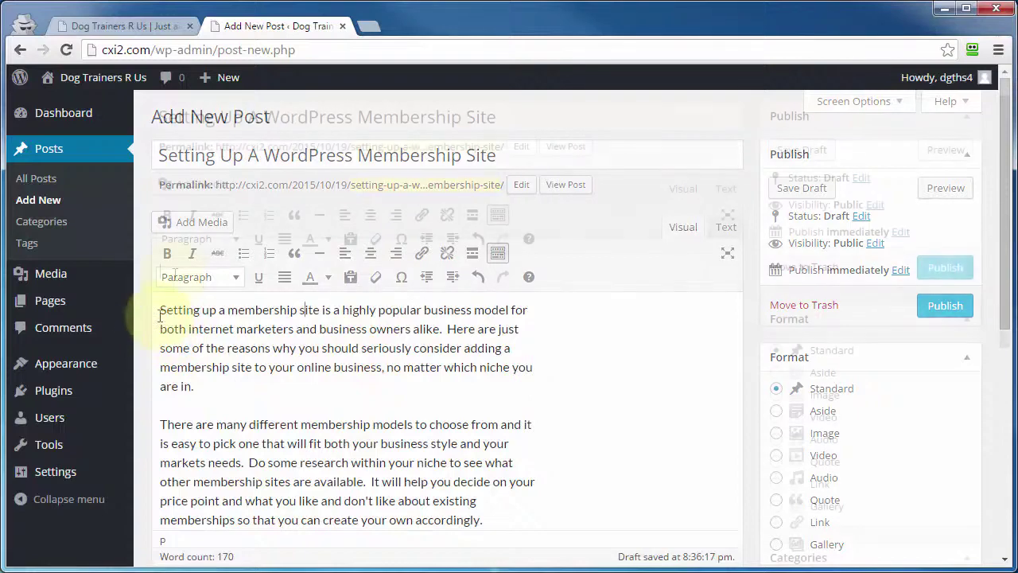
pyautogui.rightClick(175, 273)
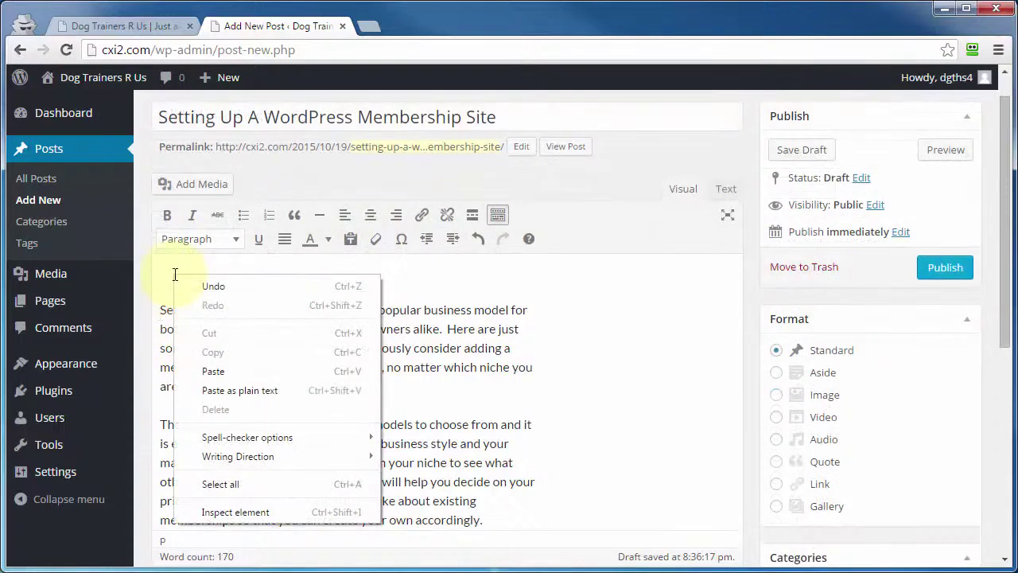
pyautogui.click(213, 371)
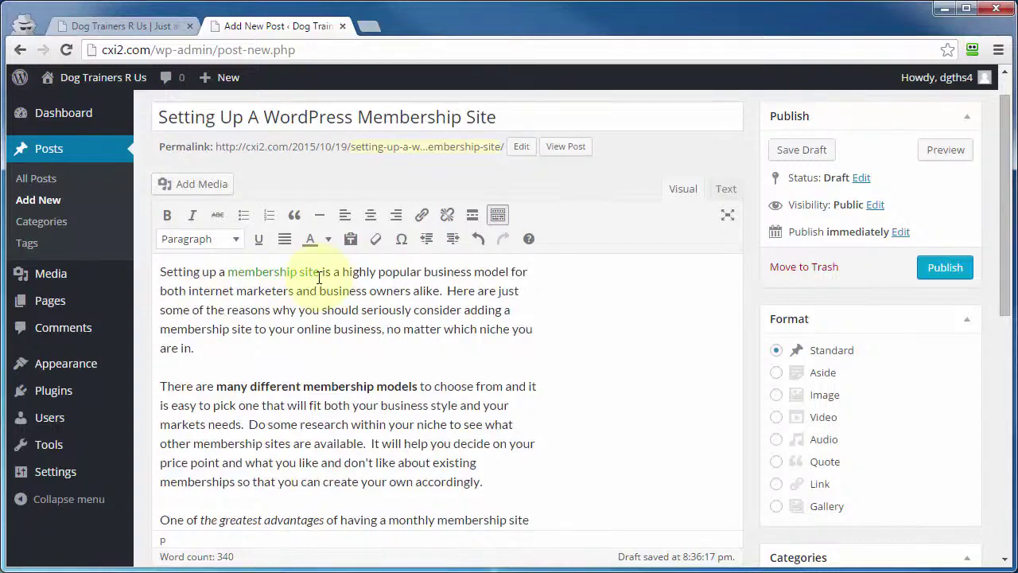
pyautogui.click(726, 191)
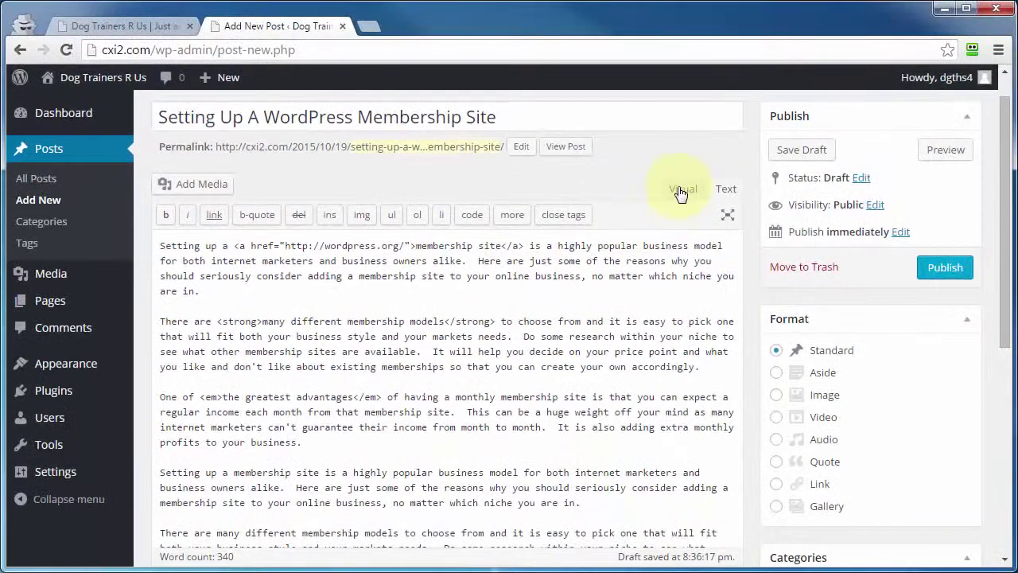
pyautogui.click(682, 190)
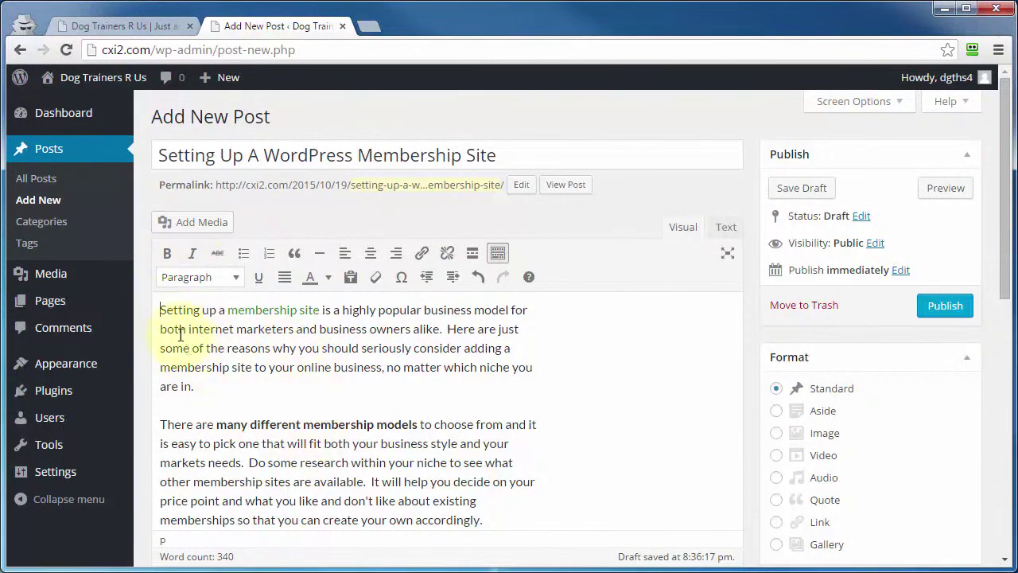
# - Insert happy-christmas-smiley.png from the media library at full size at the start of the post body
pyautogui.click(202, 224)
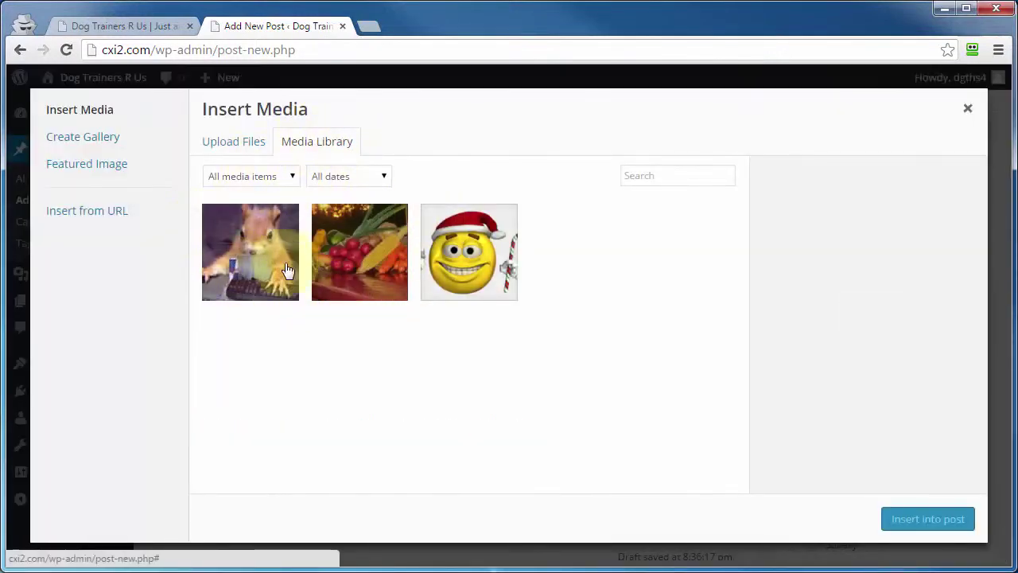
pyautogui.click(213, 141)
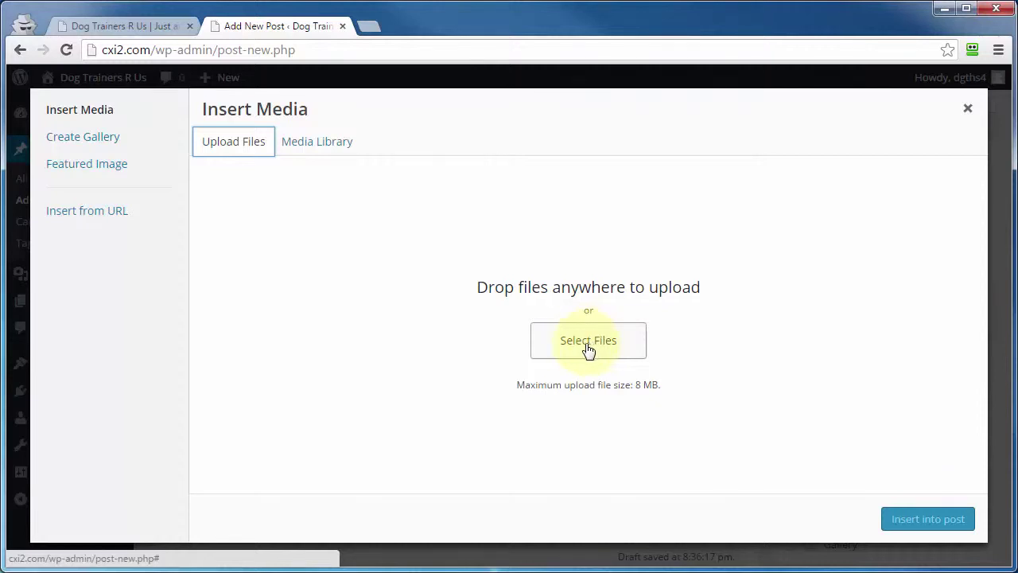
pyautogui.click(86, 218)
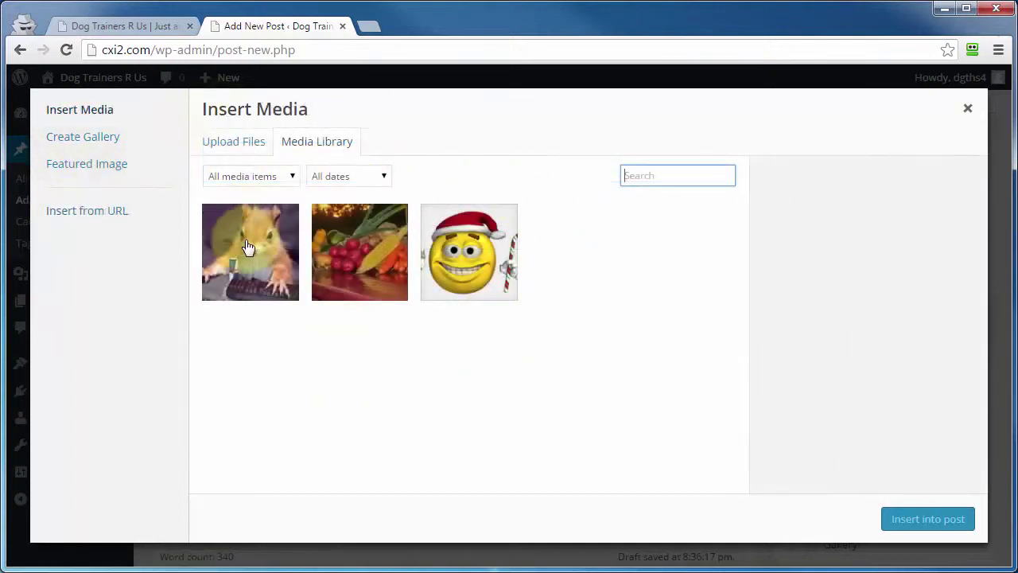
pyautogui.click(459, 264)
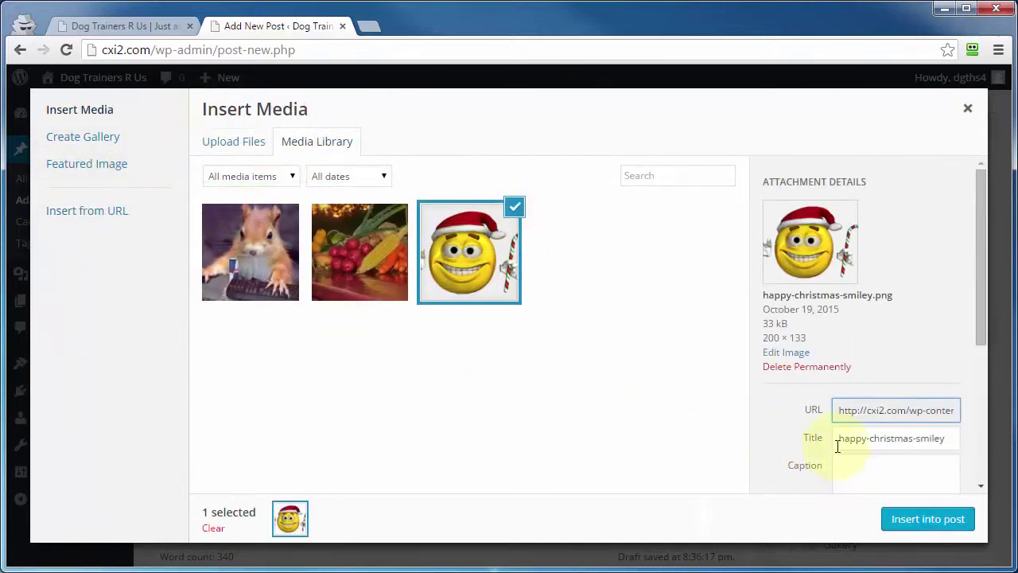
pyautogui.scroll(-3, 784, 433)
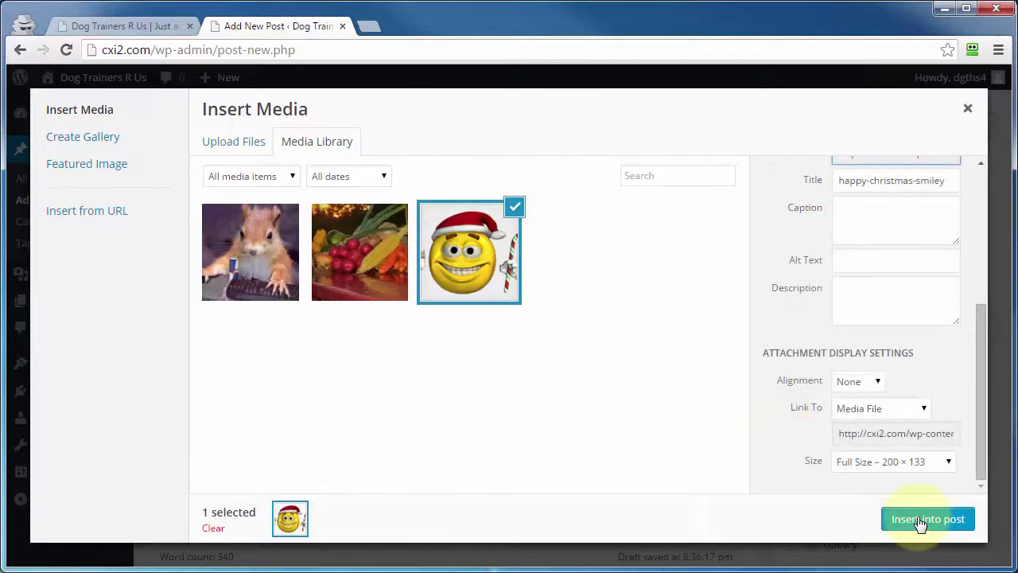
pyautogui.click(921, 523)
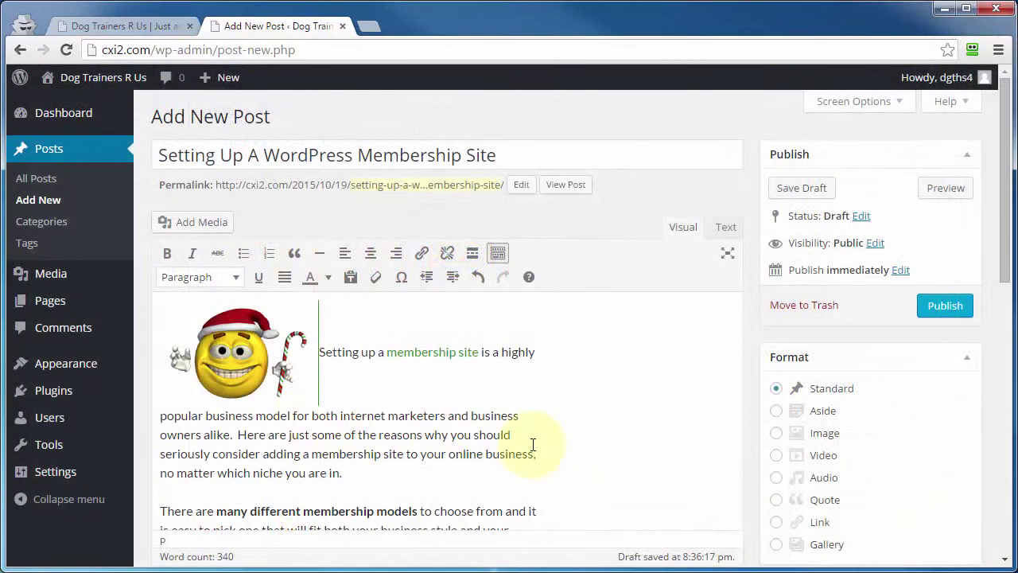
# - Open the post editor's screen options and examine which boxes they control on the page
pyautogui.click(859, 101)
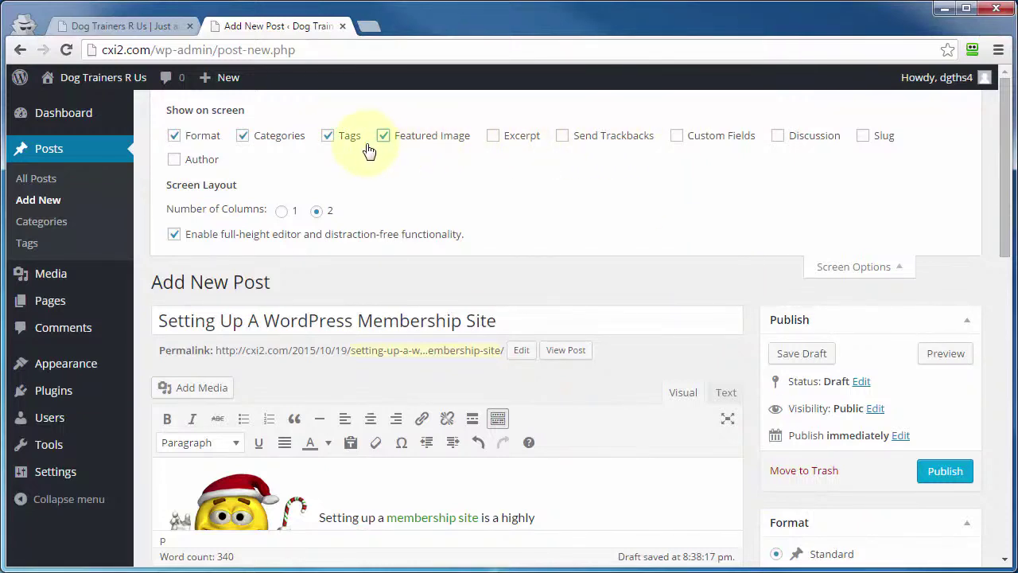
pyautogui.scroll(-7, 828, 302)
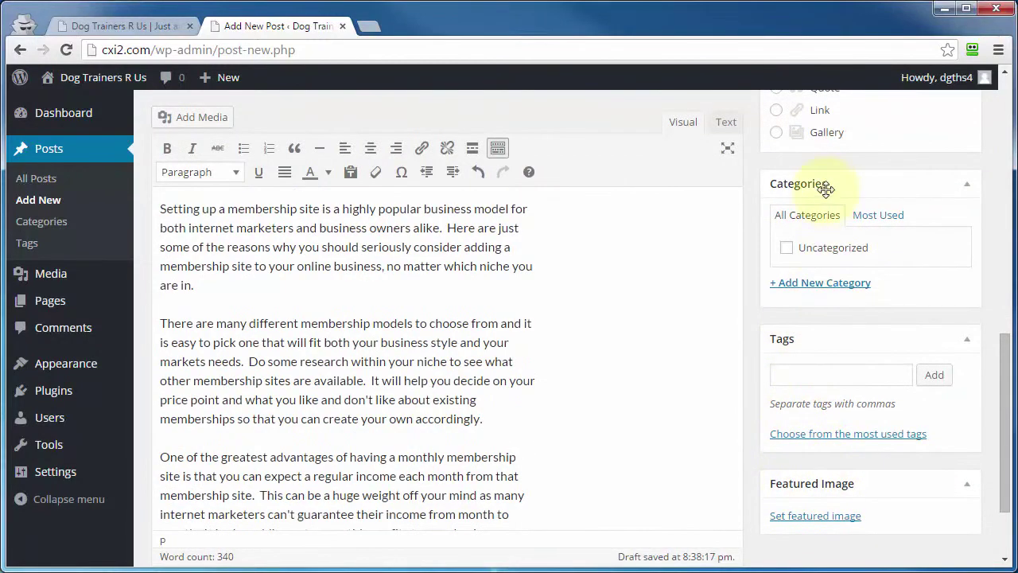
pyautogui.scroll(7, 788, 262)
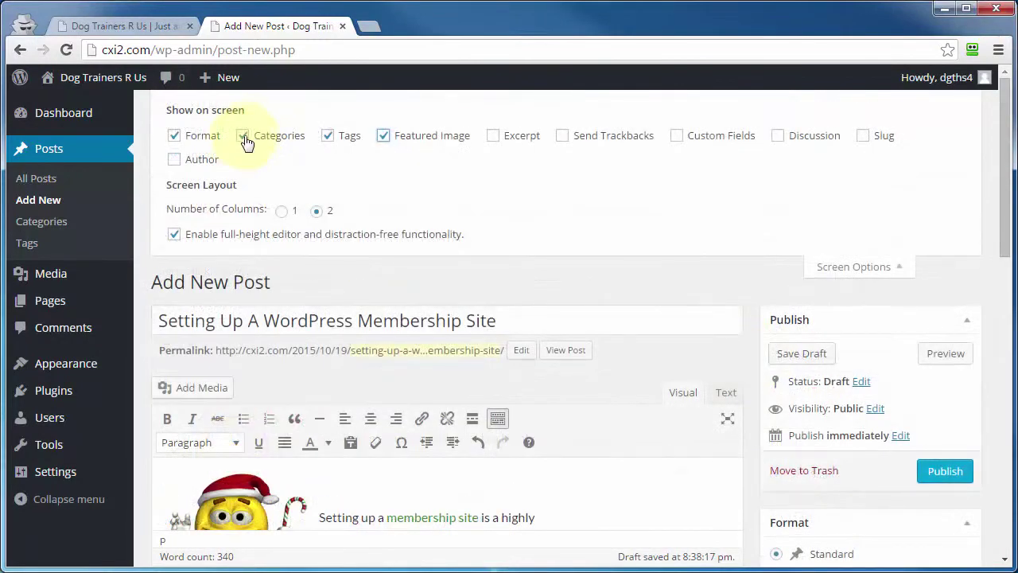
# - Hide the Categories, Tags, Featured Image and Format boxes on the post editing screen and inspect the layout
pyautogui.click(243, 136)
pyautogui.click(328, 137)
pyautogui.click(383, 136)
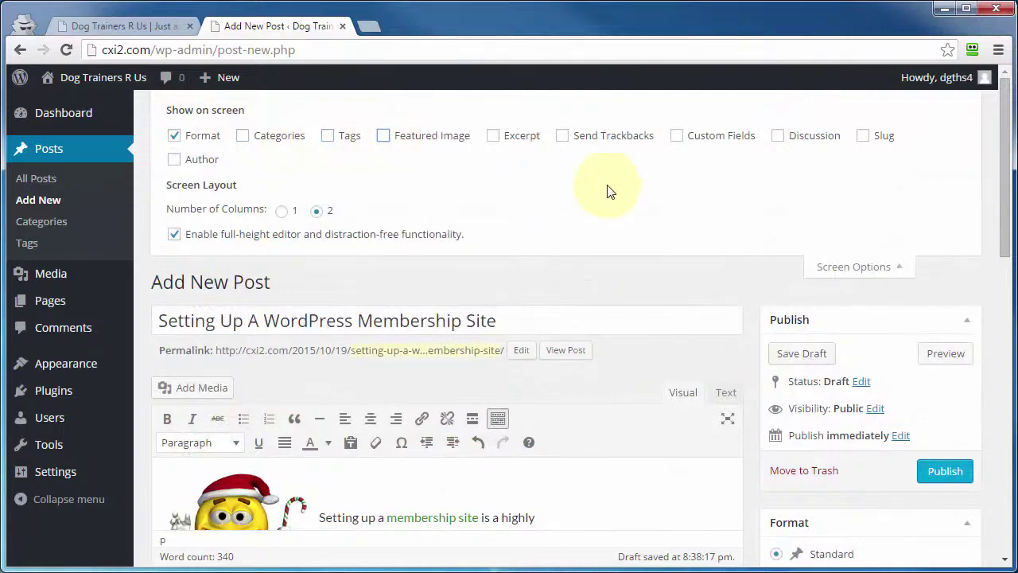
pyautogui.scroll(-10, 849, 291)
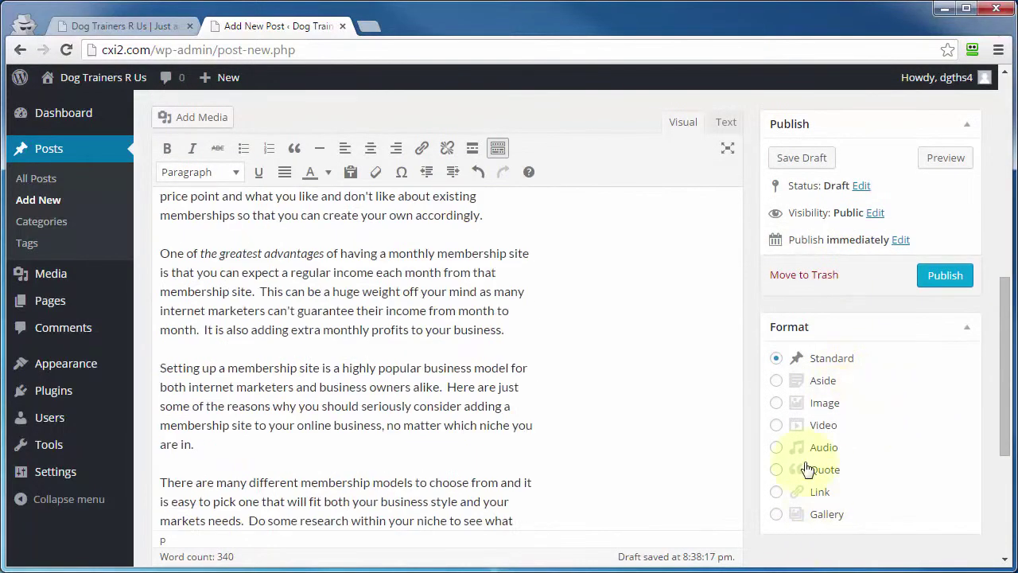
pyautogui.scroll(10, 807, 469)
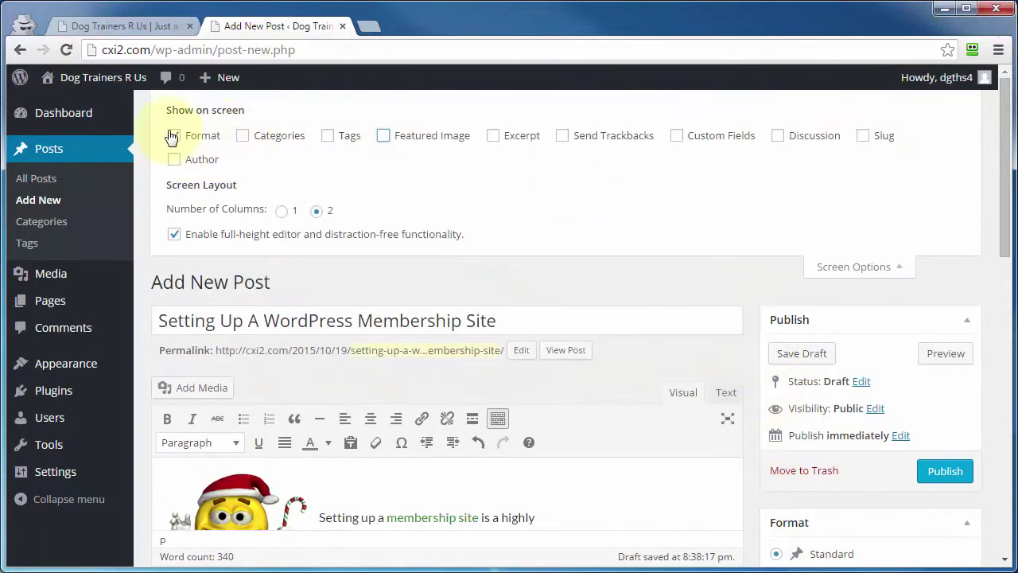
pyautogui.click(173, 136)
pyautogui.scroll(-3, 892, 445)
pyautogui.scroll(3, 889, 443)
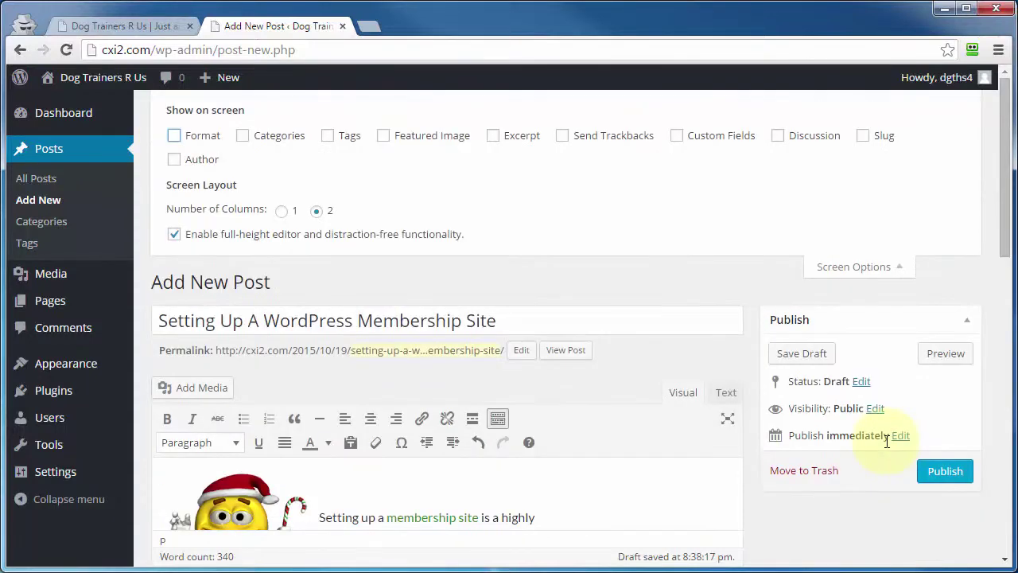
pyautogui.scroll(-3, 872, 493)
pyautogui.scroll(2, 859, 440)
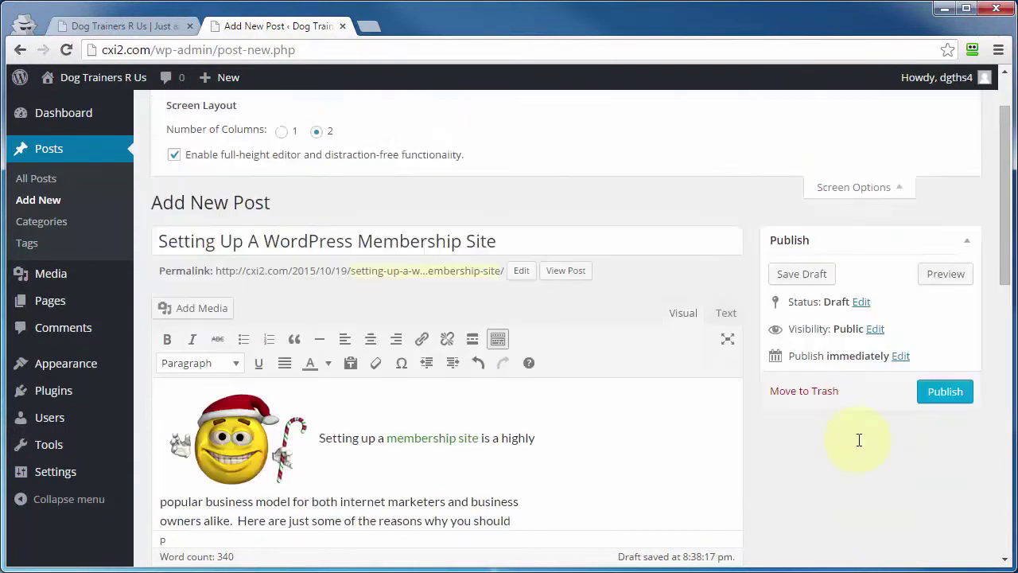
pyautogui.scroll(2, 860, 440)
# - Restore the Format, Categories, Tags and Featured Image boxes on the post editing screen
pyautogui.click(175, 136)
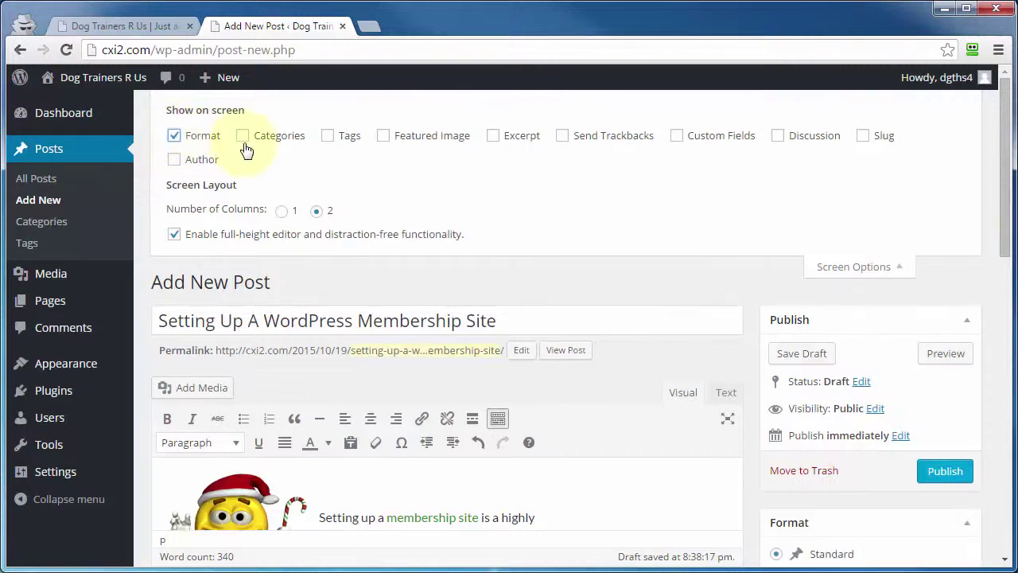
pyautogui.click(244, 137)
pyautogui.click(329, 137)
pyautogui.click(383, 136)
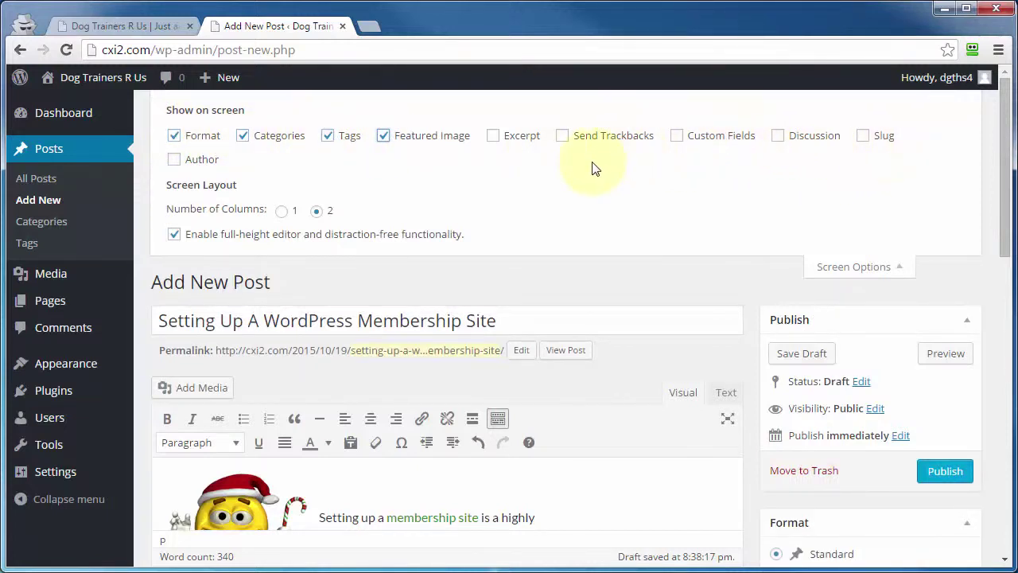
# - Show the Discussion box on the post editing screen and look for it further down the page
pyautogui.click(779, 138)
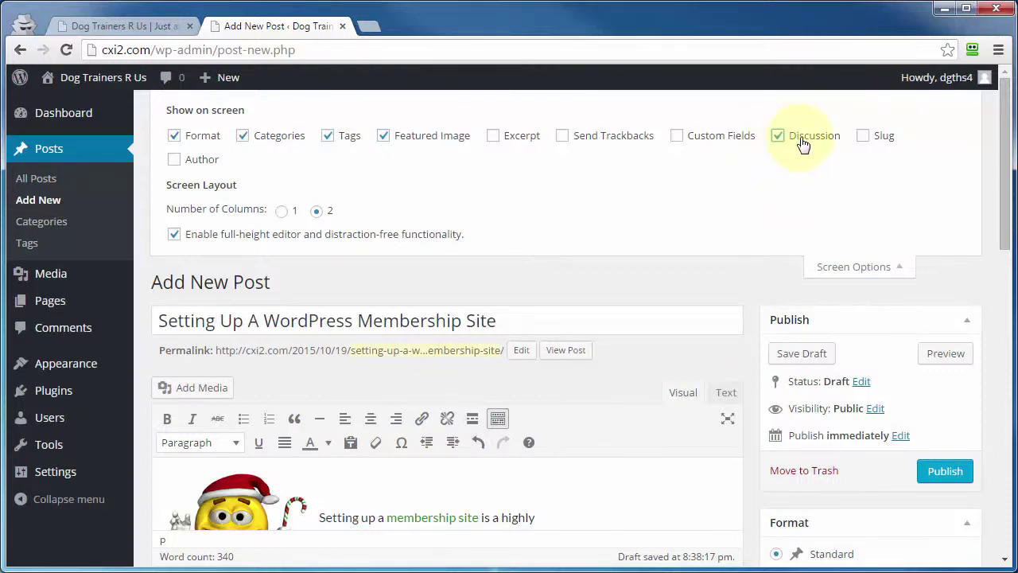
pyautogui.scroll(-3, 745, 397)
pyautogui.scroll(-4, 755, 429)
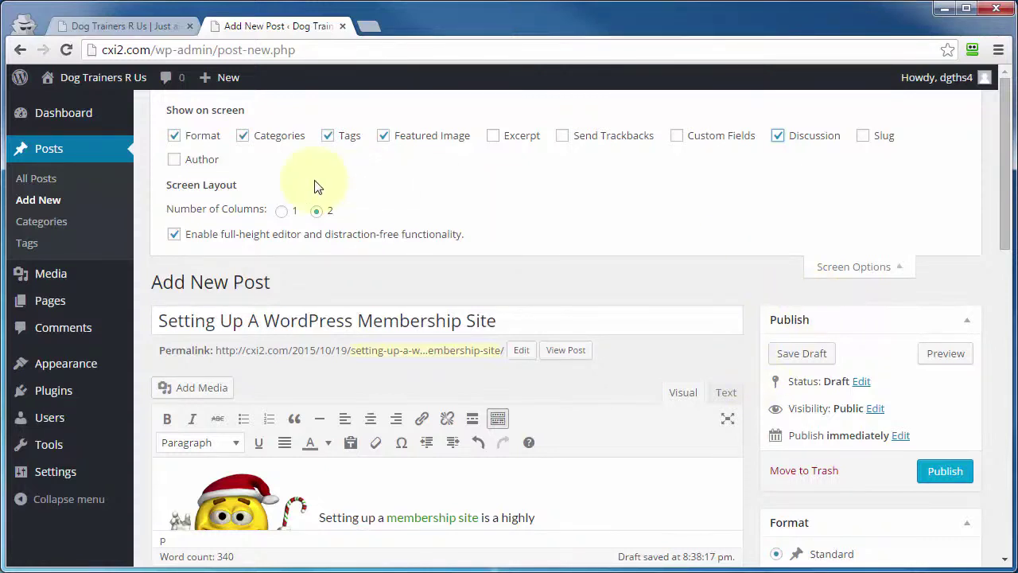
# - Try the one-column screen layout and switch back to two columns
pyautogui.click(280, 215)
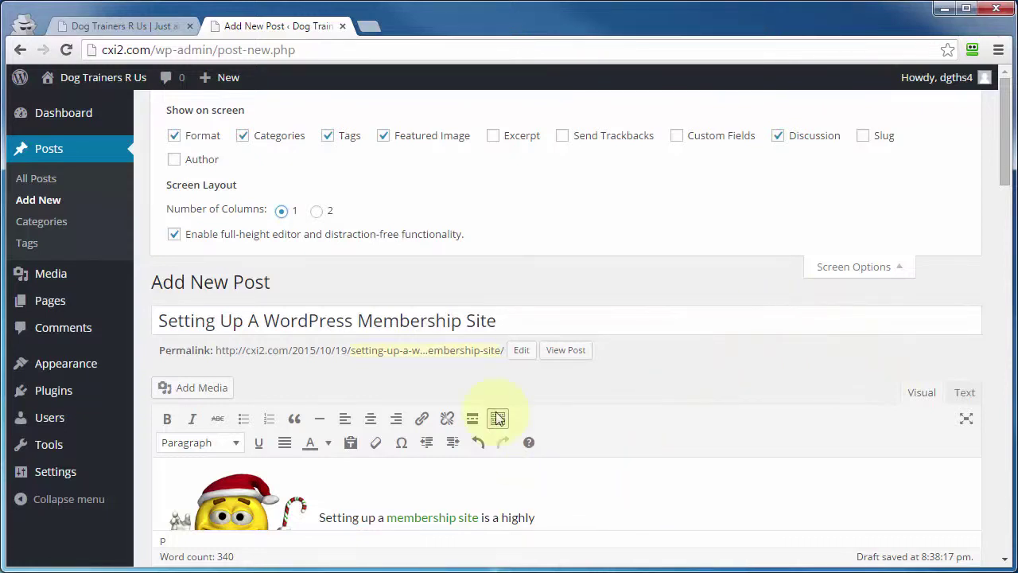
pyautogui.click(317, 211)
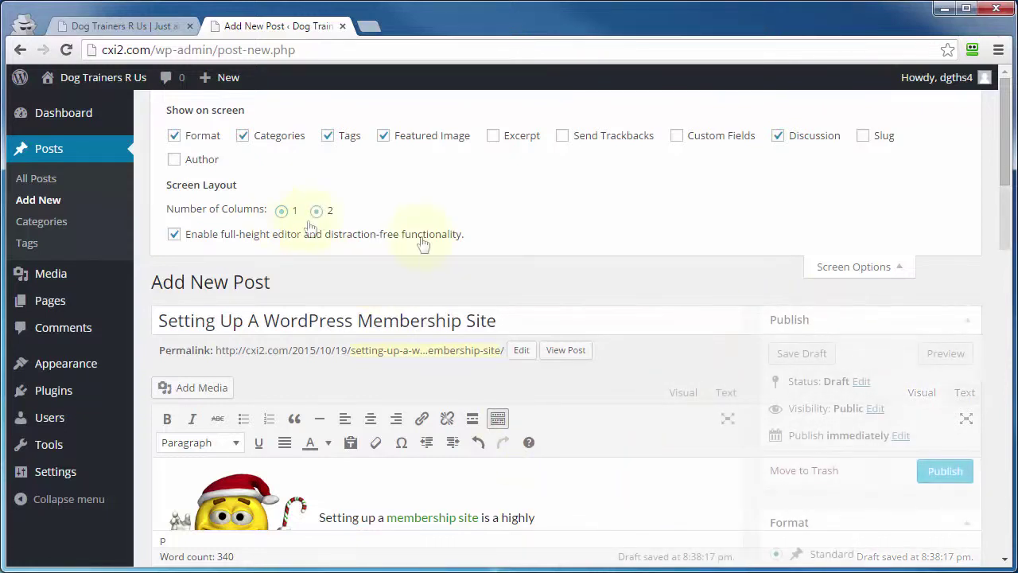
# - Disable the full-height editor and distraction-free functionality, check how the editor scrolls, and enable the option again
pyautogui.click(175, 236)
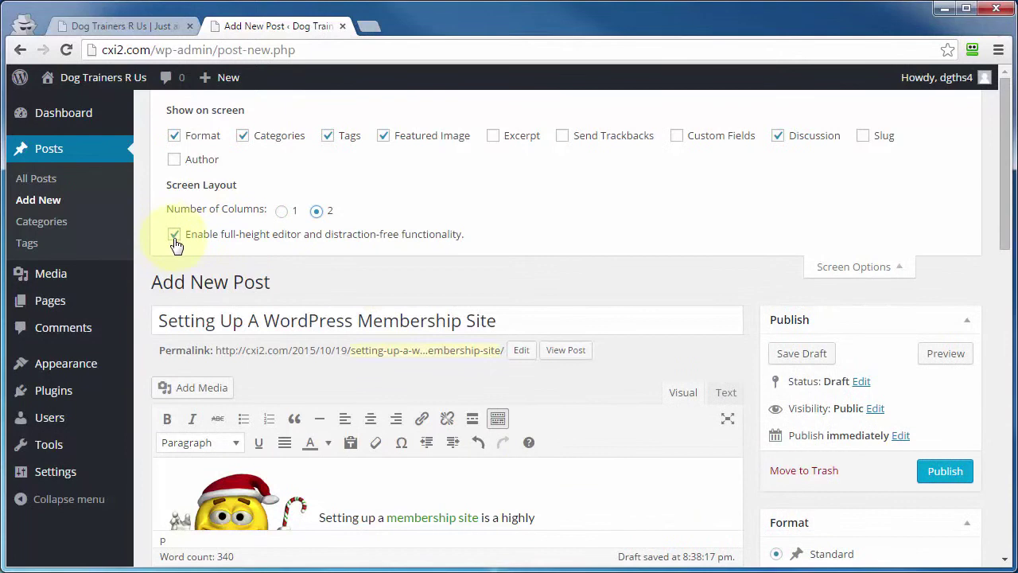
pyautogui.scroll(-4, 764, 366)
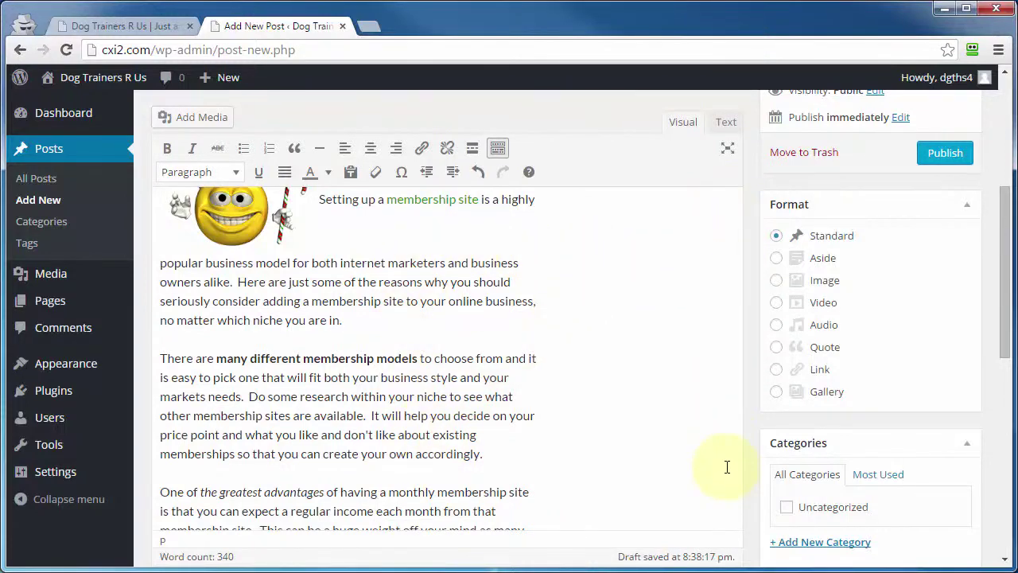
pyautogui.scroll(4, 728, 467)
pyautogui.scroll(2, 295, 203)
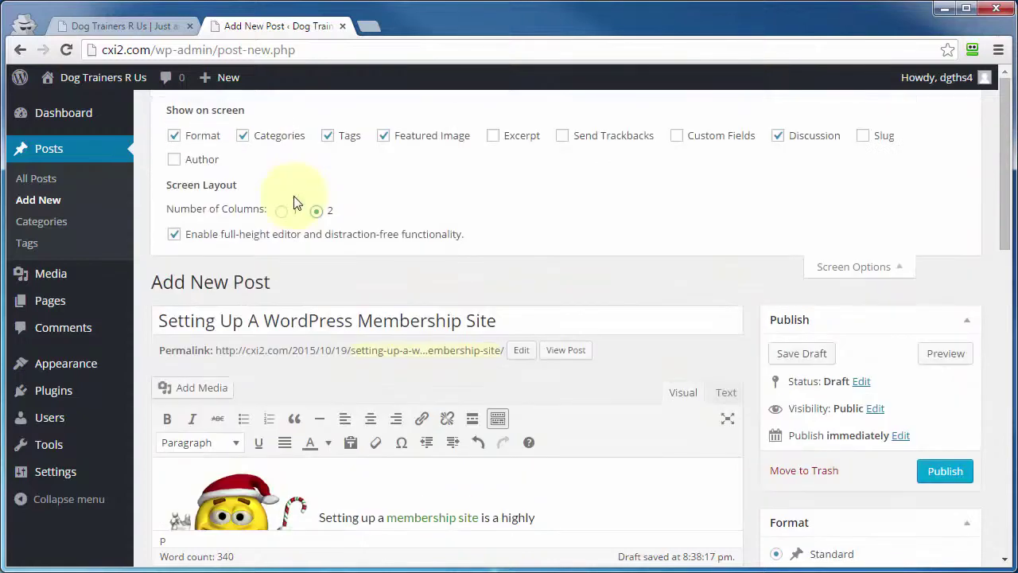
pyautogui.click(174, 234)
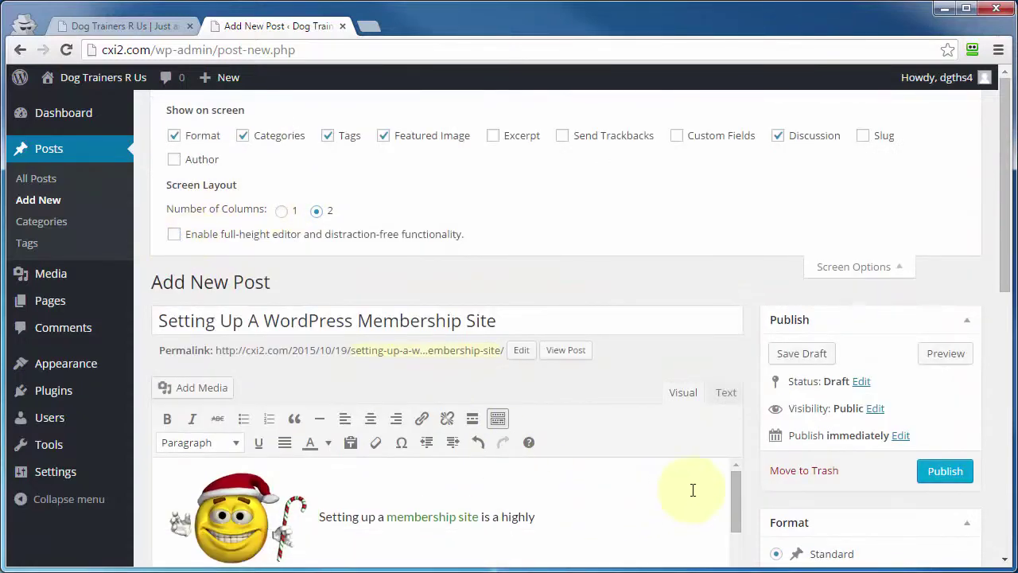
pyautogui.scroll(-3, 666, 421)
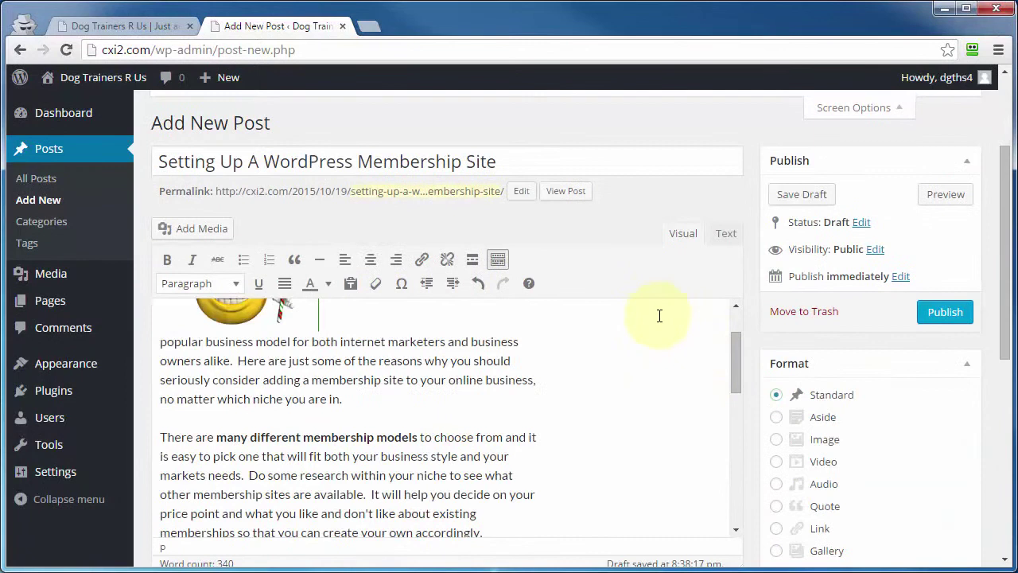
pyautogui.scroll(3, 660, 316)
pyautogui.click(445, 239)
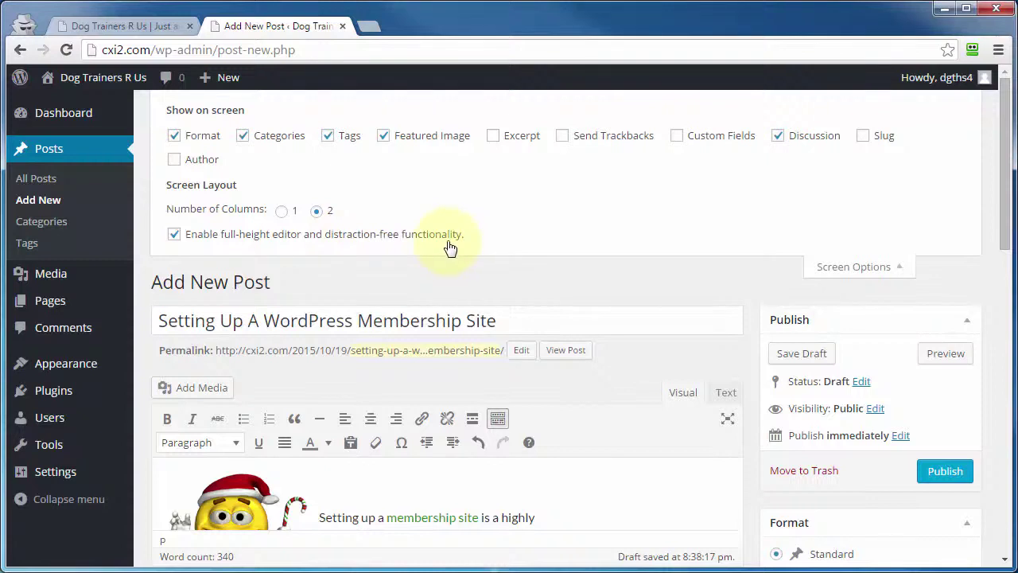
# - Try distraction-free writing mode while adding a blank line before the second paragraph, and close the screen options
pyautogui.click(728, 421)
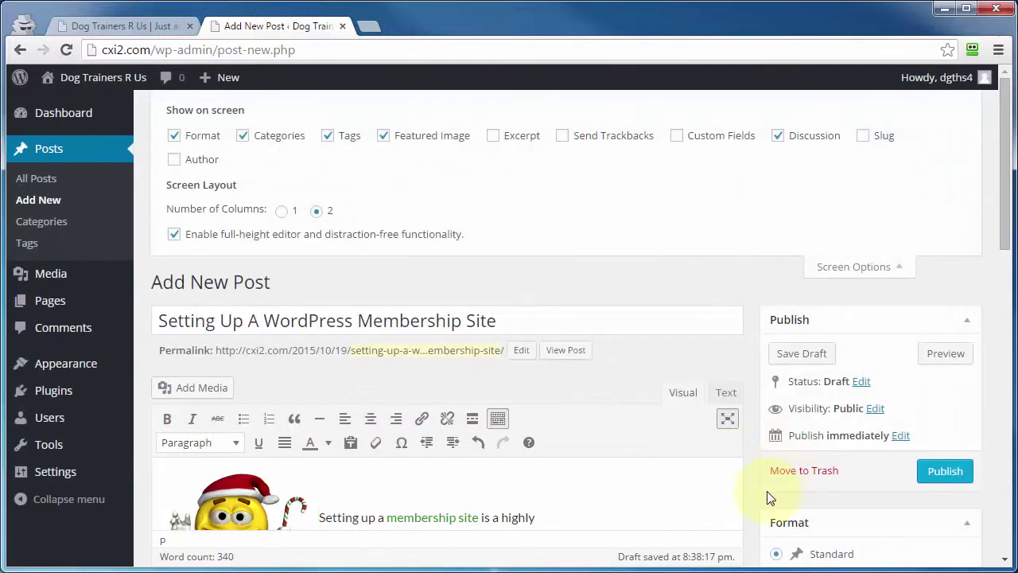
pyautogui.scroll(-3, 559, 362)
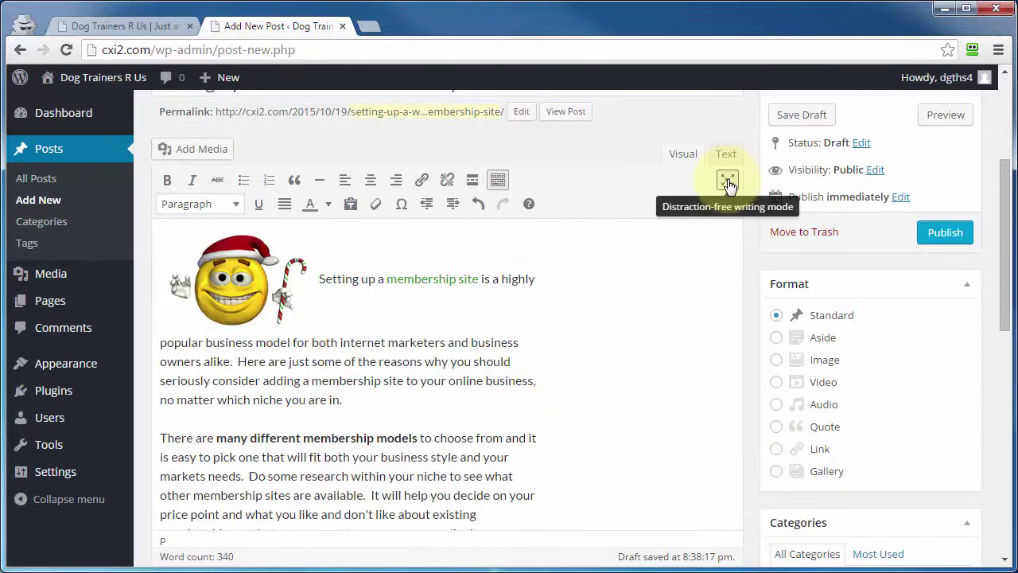
pyautogui.click(530, 420)
pyautogui.press('Return')
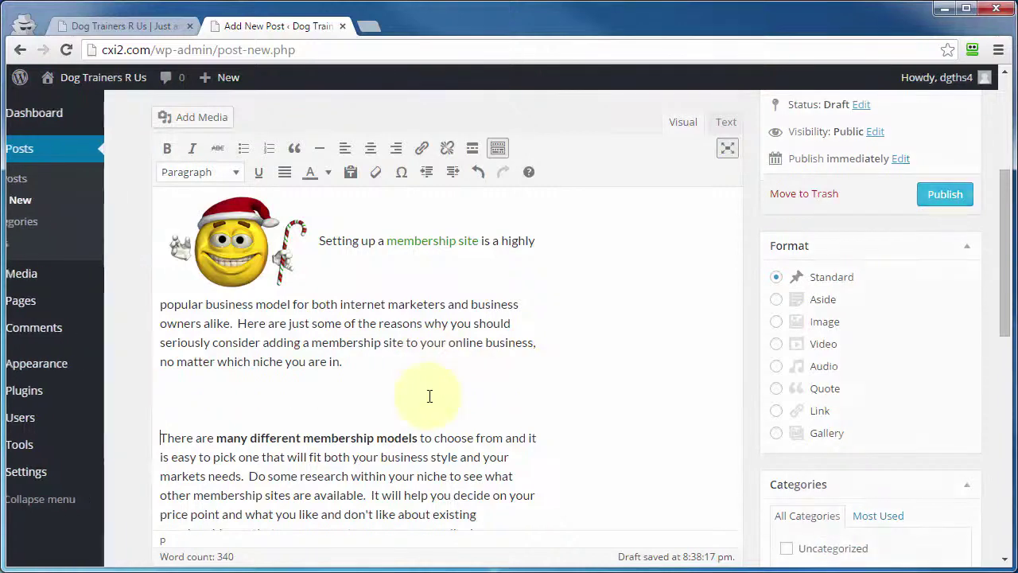
pyautogui.click(727, 148)
pyautogui.click(851, 269)
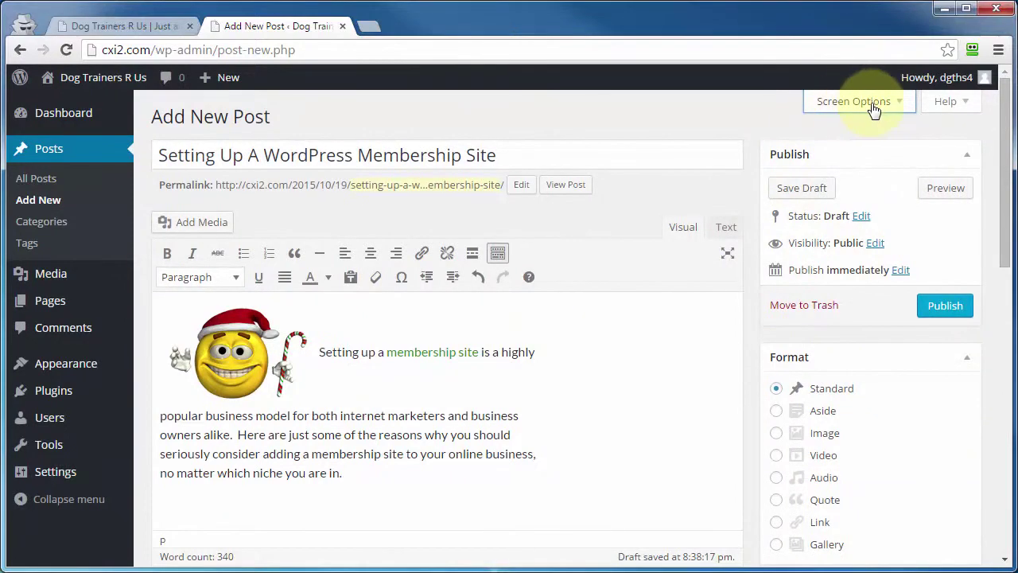
# - Open the built-in help for the post editor, look over its topics and close it
pyautogui.click(946, 102)
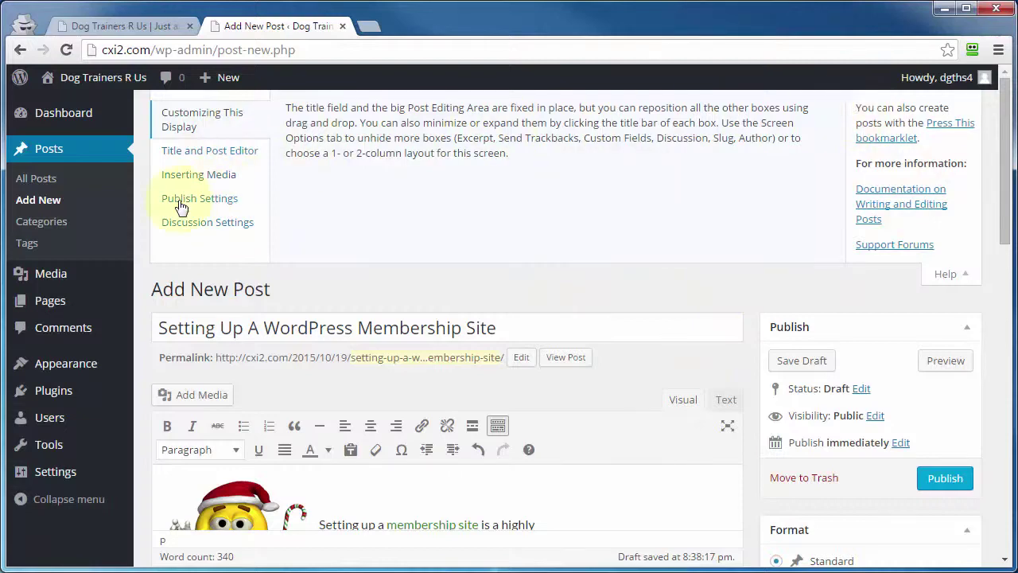
pyautogui.click(943, 274)
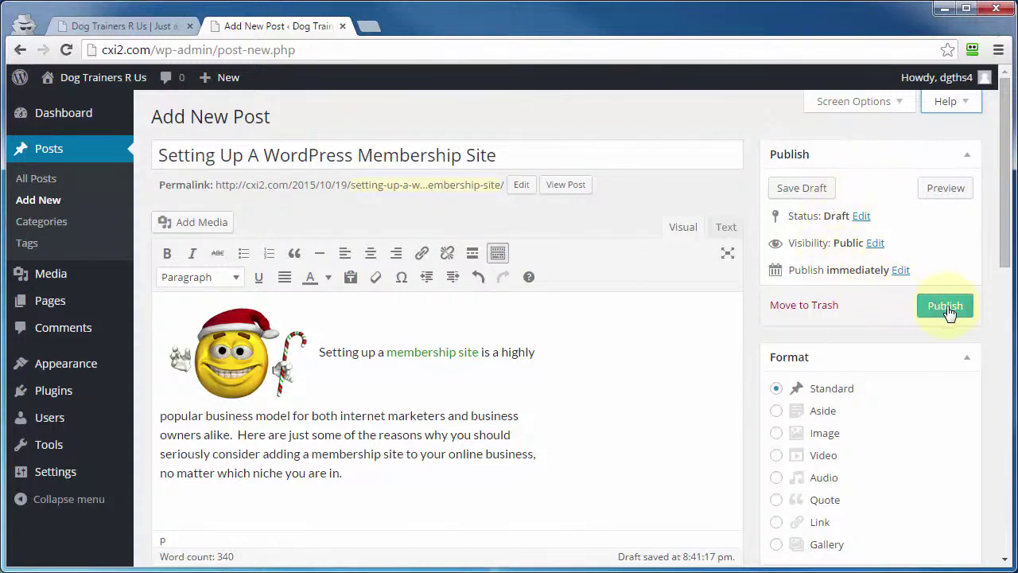
# - Try scheduling the post for Oct 20, 2015 @ 20:32 and revert it to immediate publishing
pyautogui.click(901, 271)
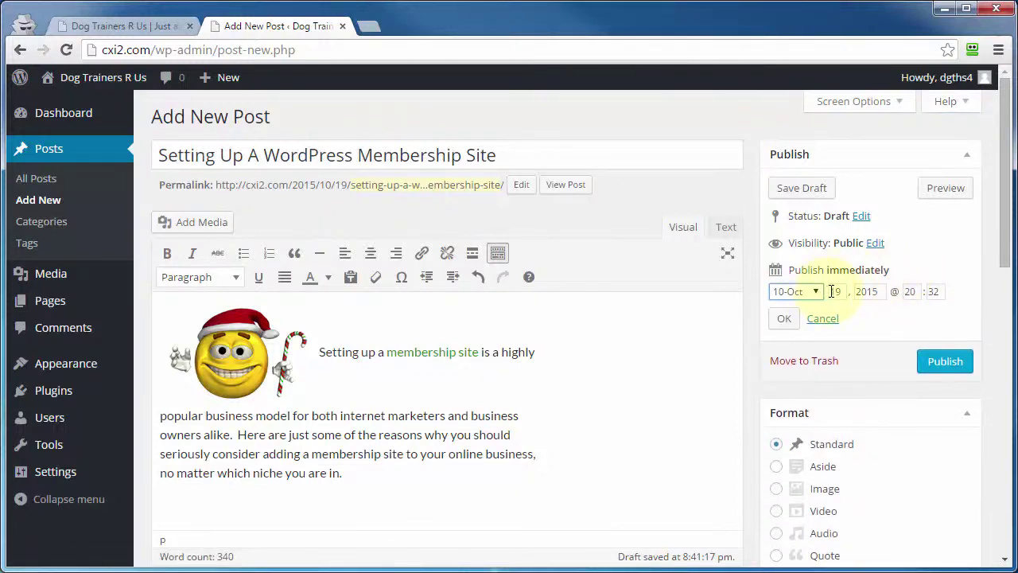
pyautogui.doubleClick(842, 291)
pyautogui.write('20')
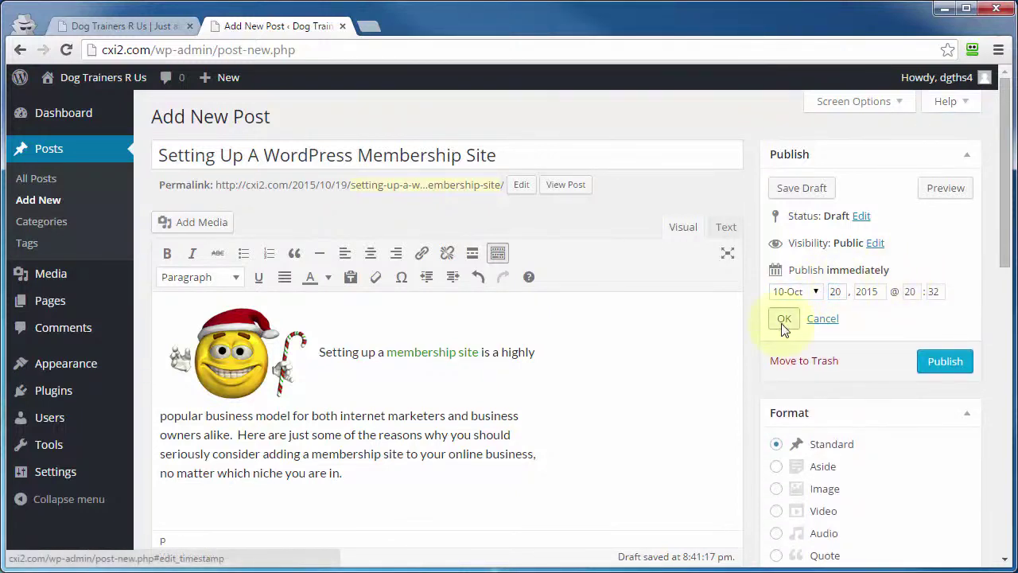
pyautogui.click(784, 318)
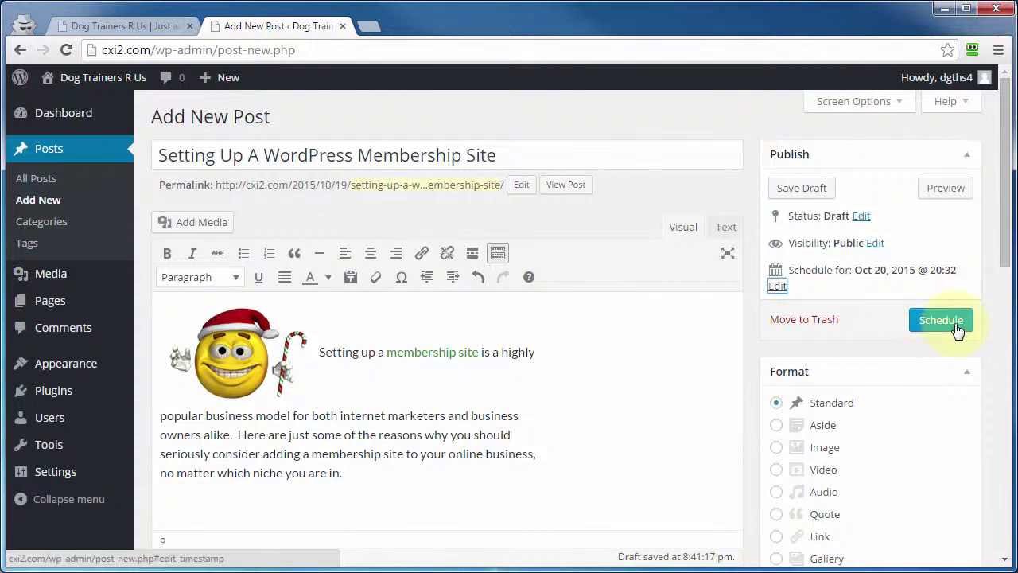
pyautogui.click(777, 286)
pyautogui.click(823, 318)
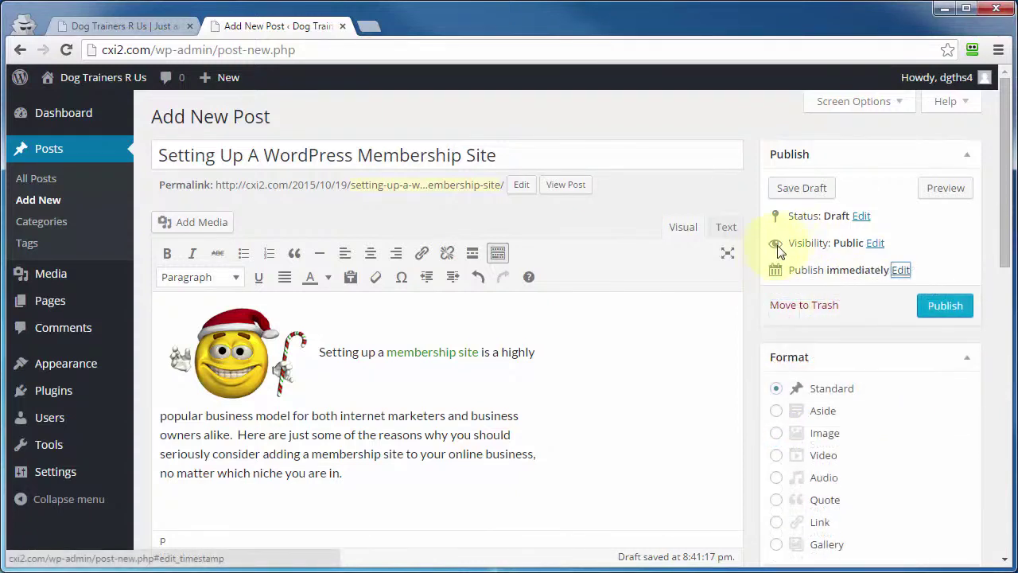
# - Try sticking the post to the front page, remove that option and keep the visibility Public
pyautogui.click(875, 243)
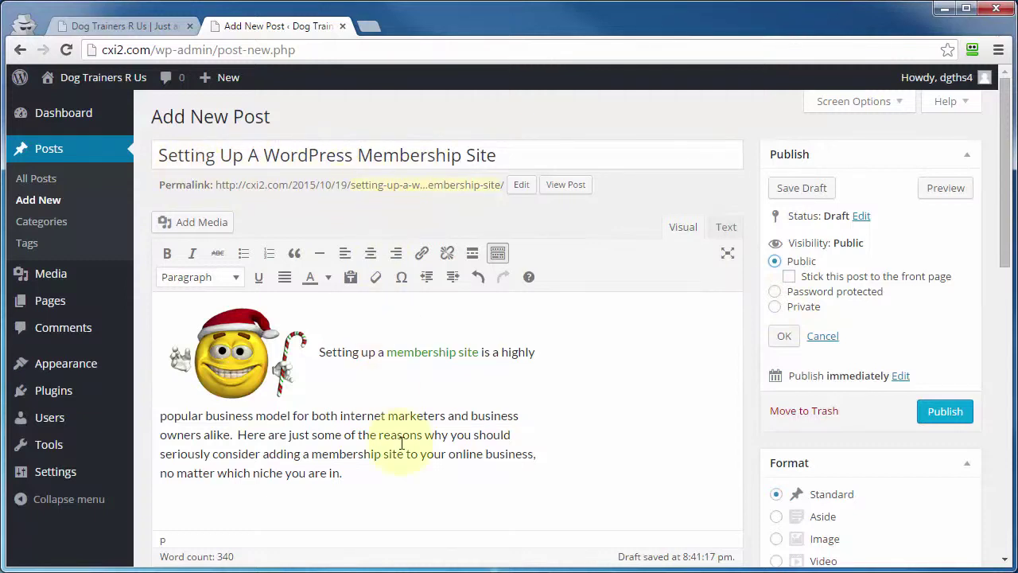
pyautogui.click(790, 277)
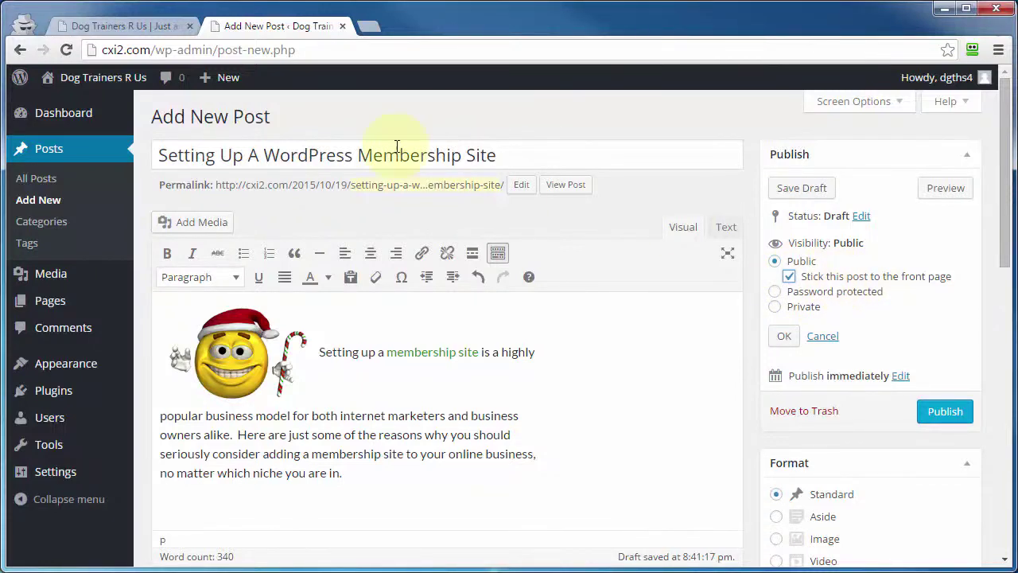
pyautogui.click(94, 26)
pyautogui.click(836, 286)
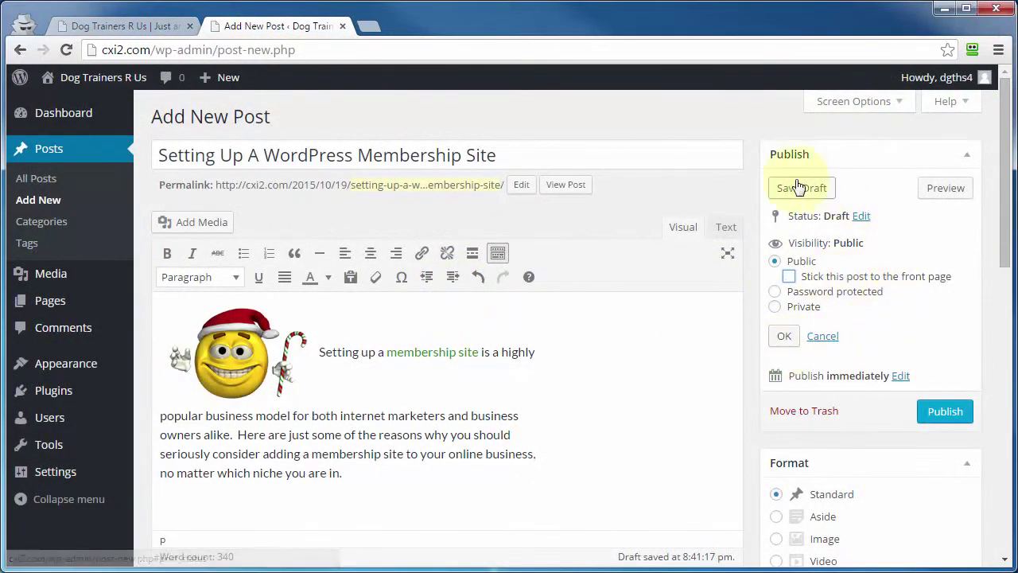
pyautogui.click(784, 336)
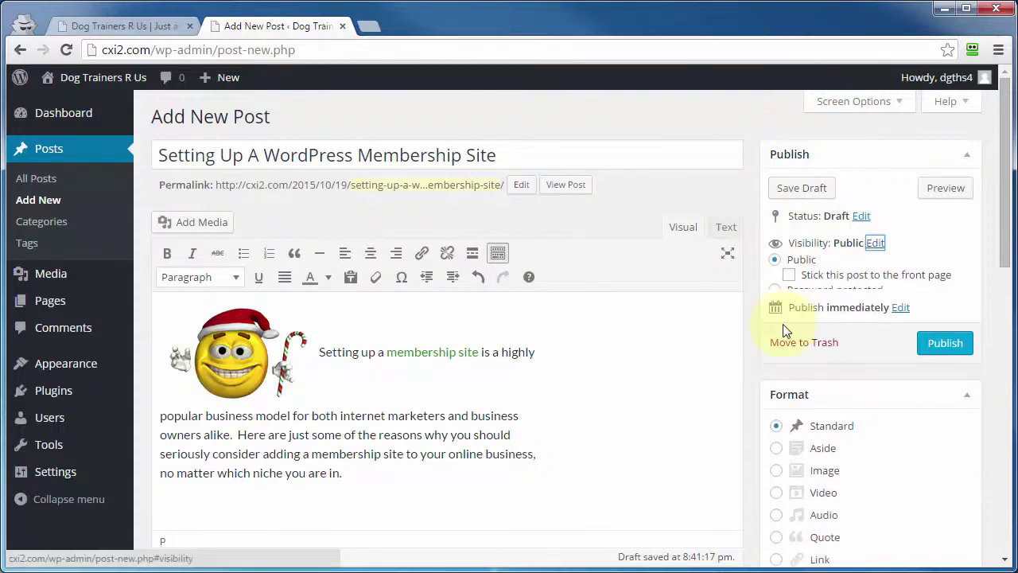
# - Preview the post on the site
pyautogui.click(946, 189)
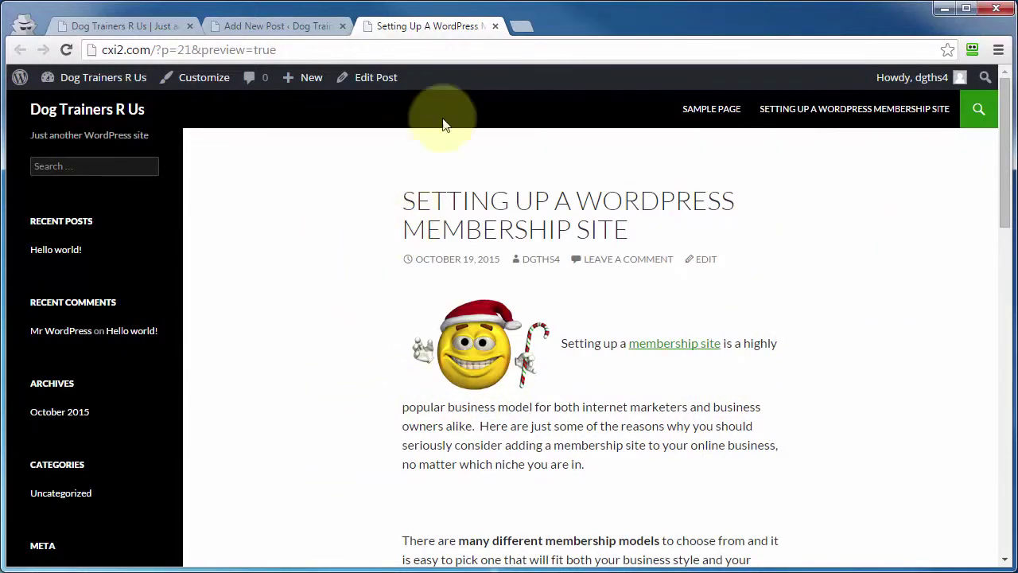
# - Close the post preview, look over the format, category, tag and featured image settings, and publish the post
pyautogui.click(494, 25)
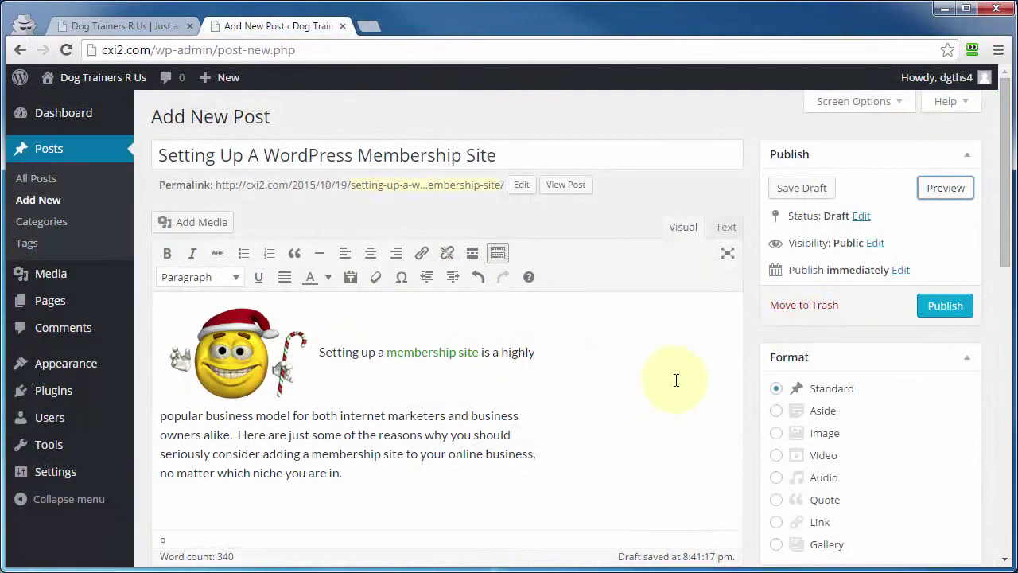
pyautogui.scroll(-2, 866, 184)
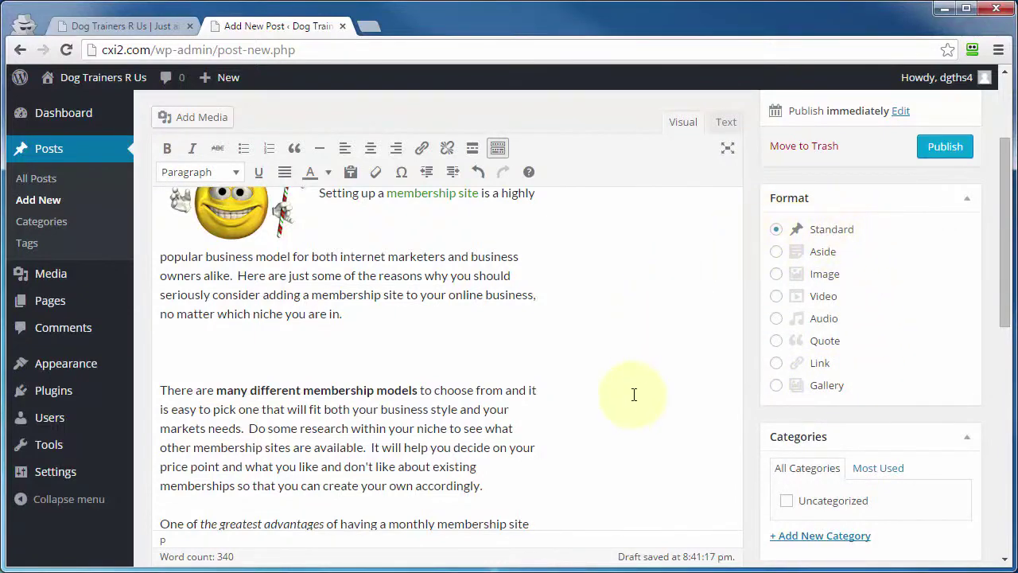
pyautogui.scroll(-4, 634, 394)
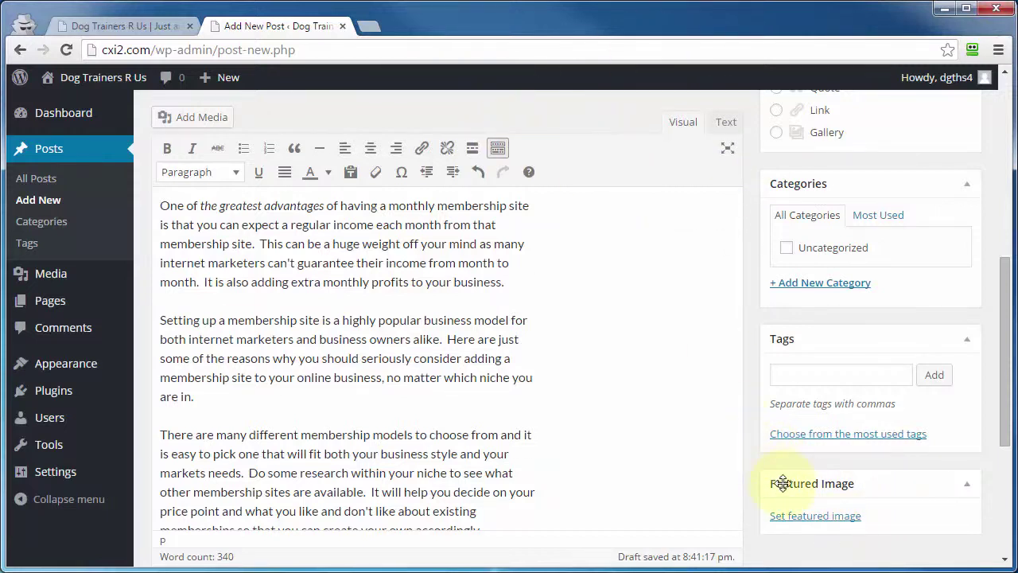
pyautogui.scroll(5, 783, 483)
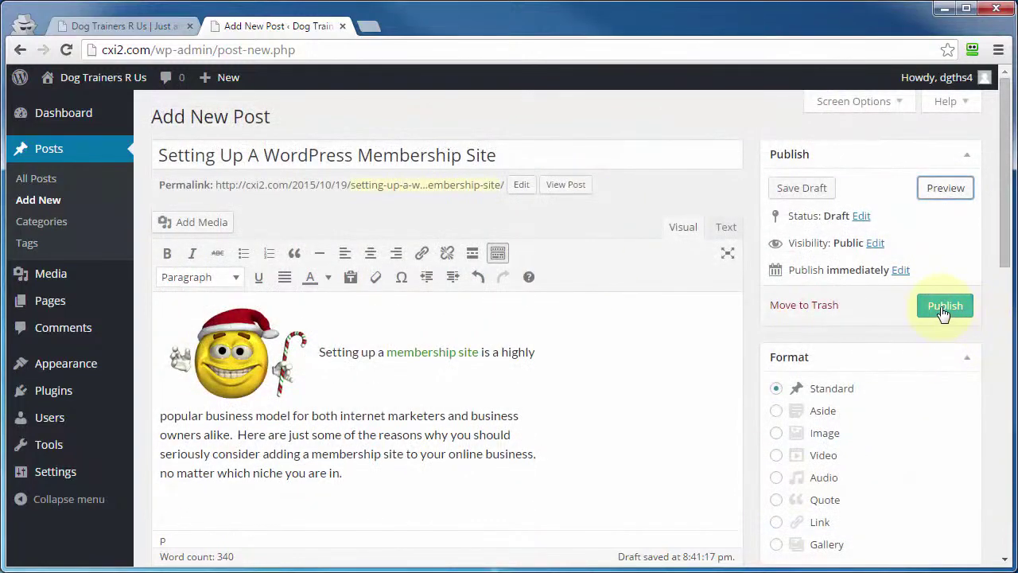
pyautogui.click(944, 307)
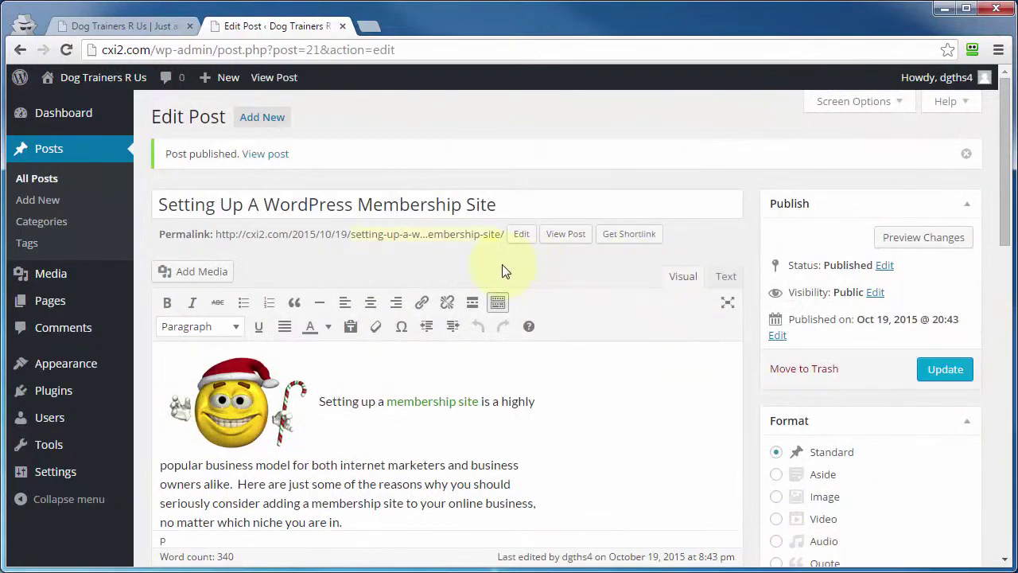
# - View the shortlink of the published post and dismiss its dialog
pyautogui.click(634, 243)
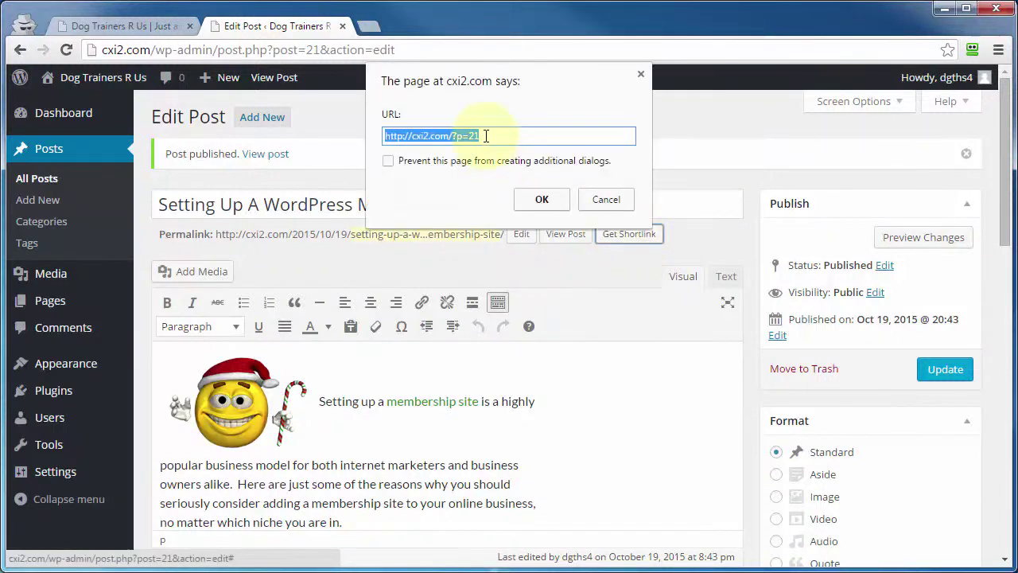
pyautogui.click(593, 205)
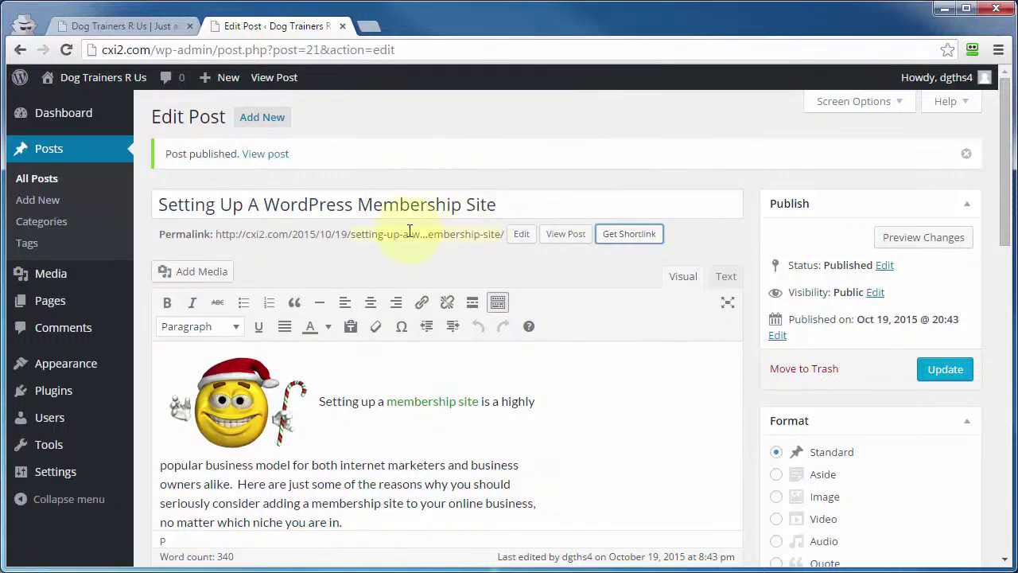